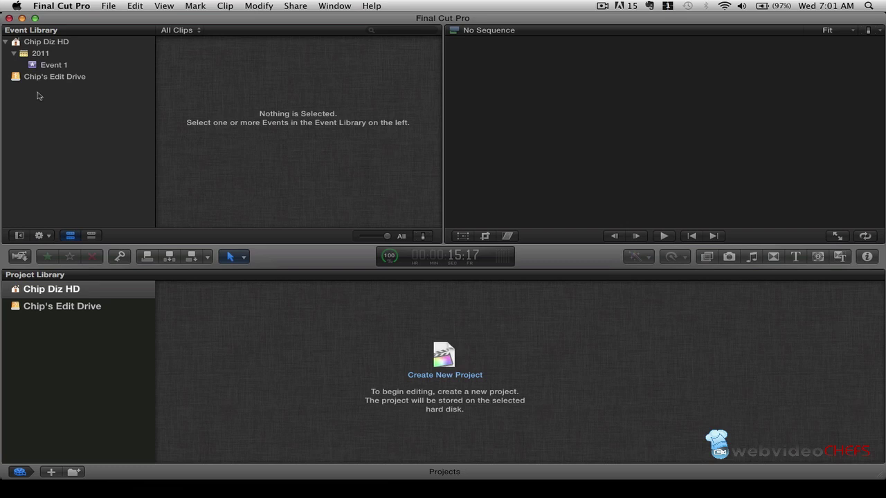
Bring iMovie forward, move its window aside, and mark about 14.8 seconds of the WS walking clip.
key("super+Tab")
key("super+Tab")
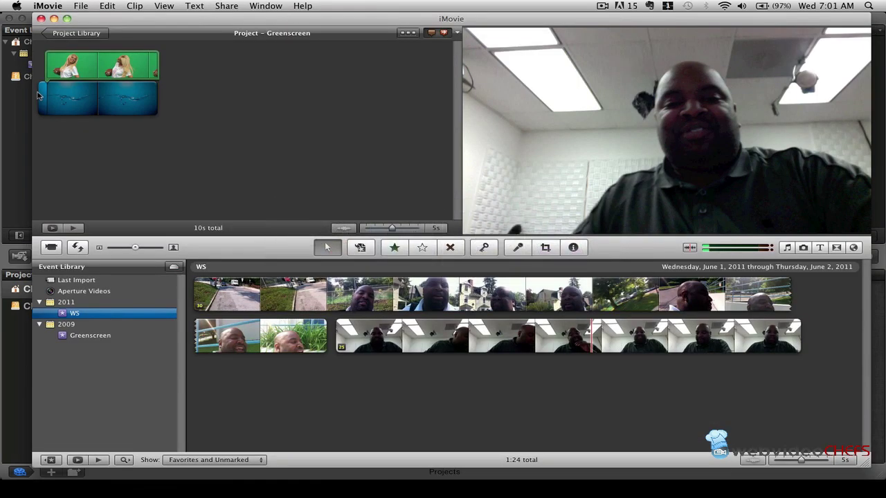
left_click(26, 101)
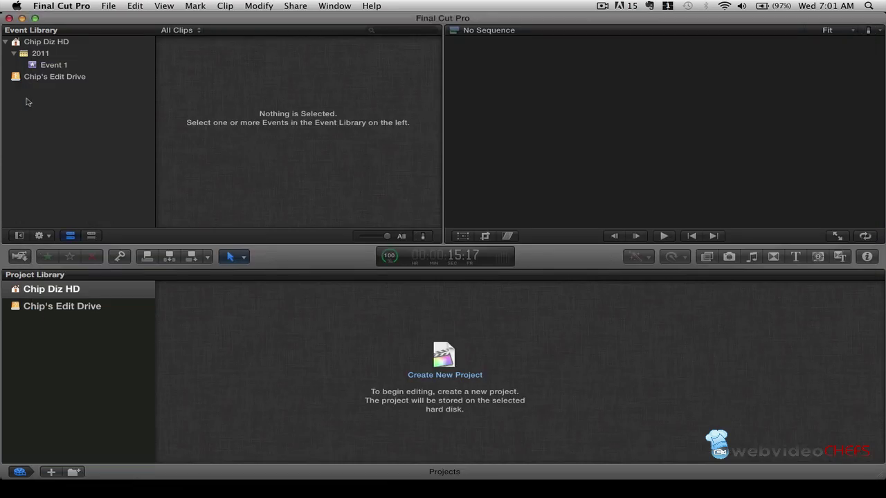
key("super+Tab")
key("super+Tab")
key("super+Tab")
key("super+Tab")
key("super+Tab")
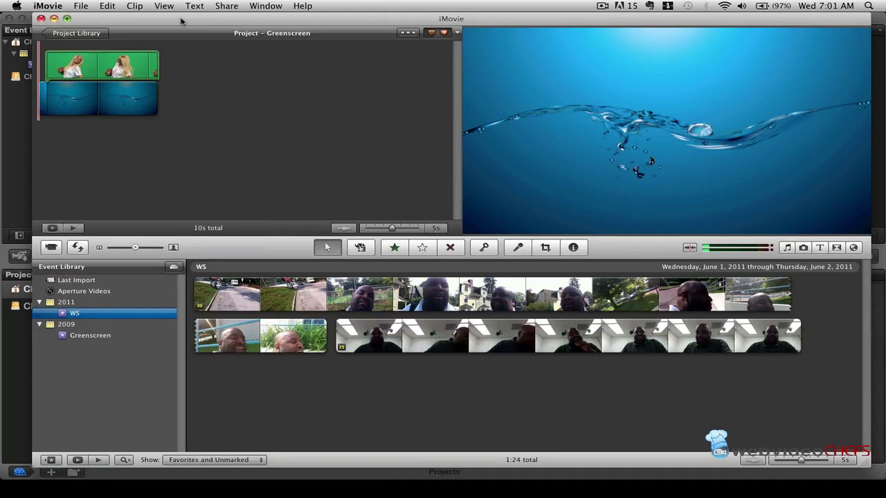
mouse_move(181, 21)
left_mouse_down()
mouse_move(378, 65)
mouse_move(154, 195)
mouse_move(195, 63)
mouse_move(208, 65)
mouse_move(195, 30)
left_mouse_up()
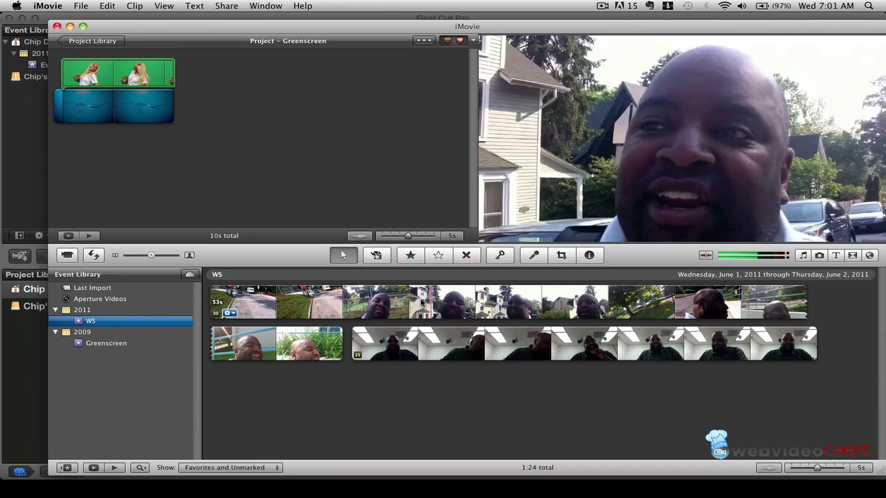
left_click_drag(420, 301, 622, 316)
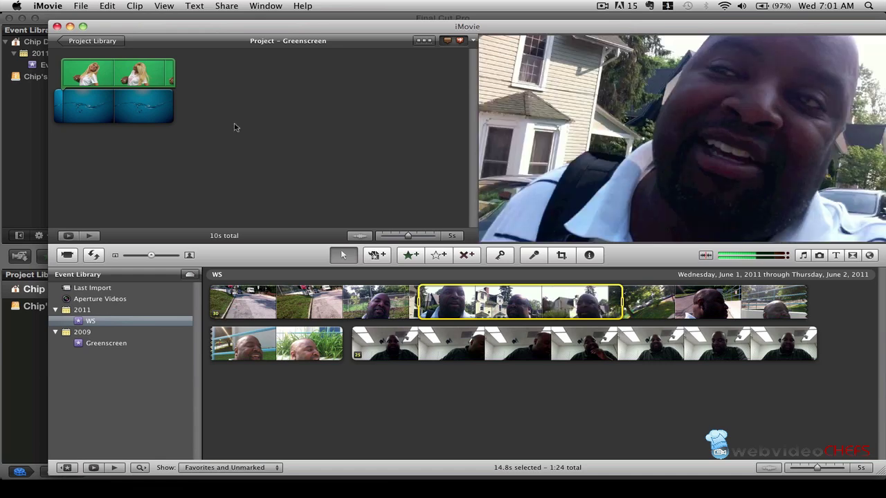
Open My First Project from the iMovie Project Library for editing.
left_click(95, 43)
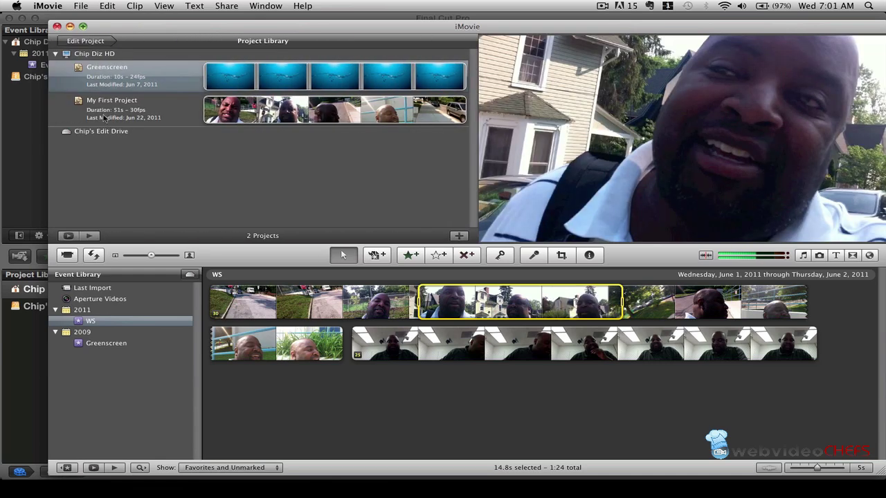
left_click(103, 115)
double_click(100, 108)
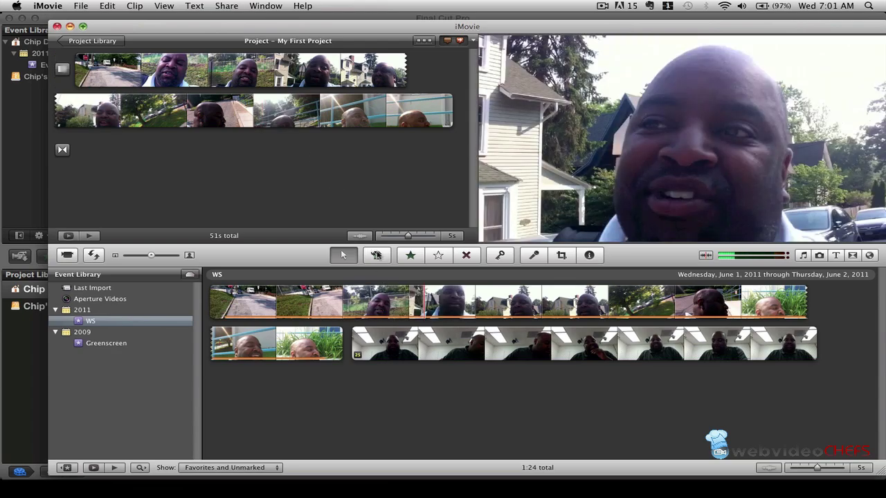
Append a 9.8-second section of the WS walking clip and open its preceding transition's settings.
left_click_drag(374, 302, 508, 304)
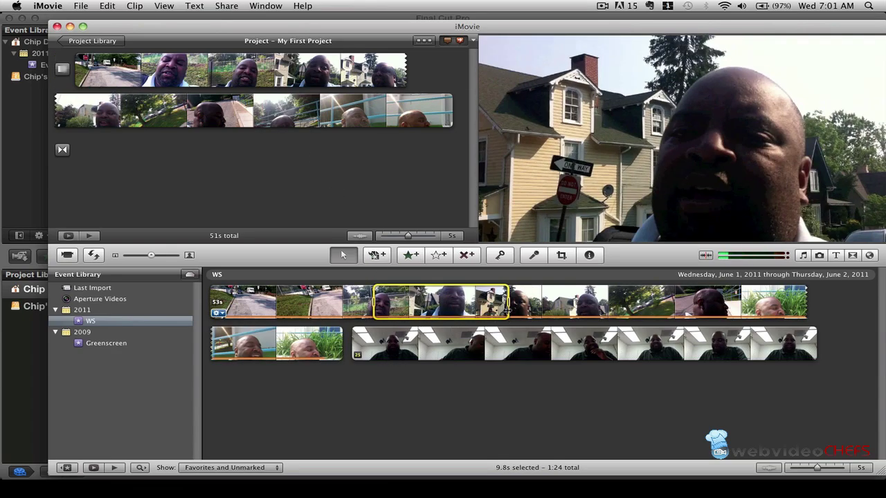
left_click_drag(443, 301, 408, 159)
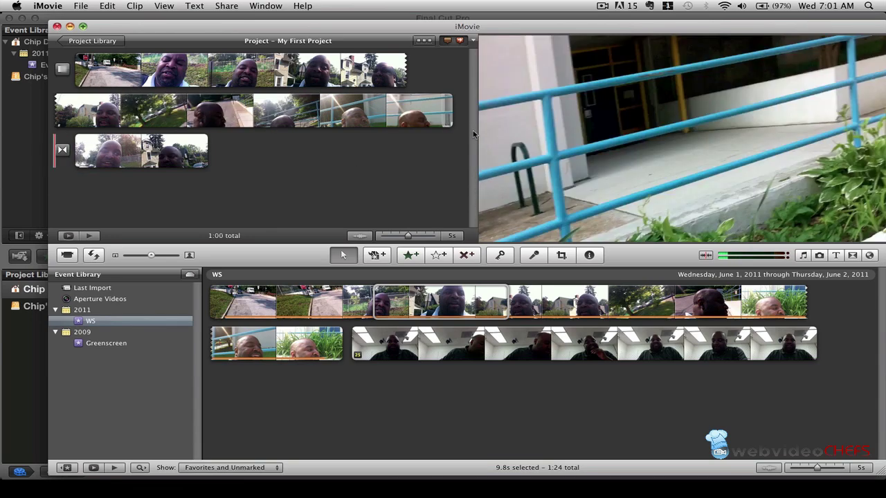
double_click(61, 150)
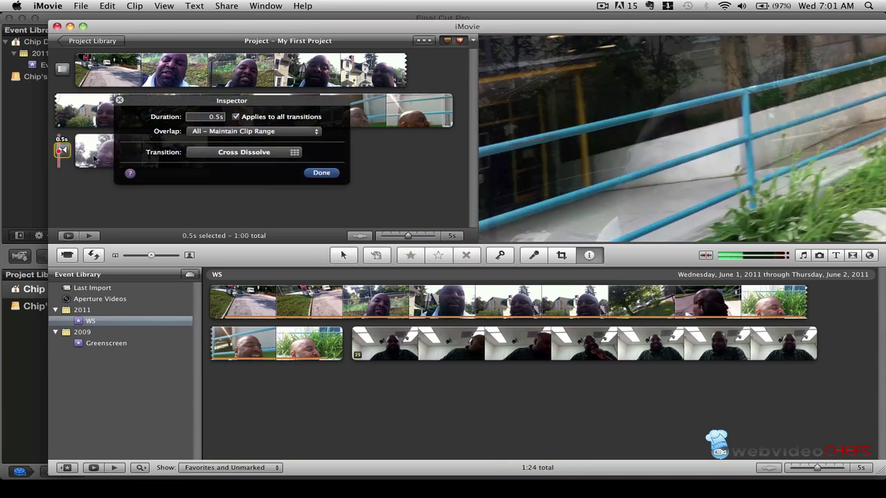
Try Mosaic, then set the transition to Cross Zoom and confirm.
left_click(292, 153)
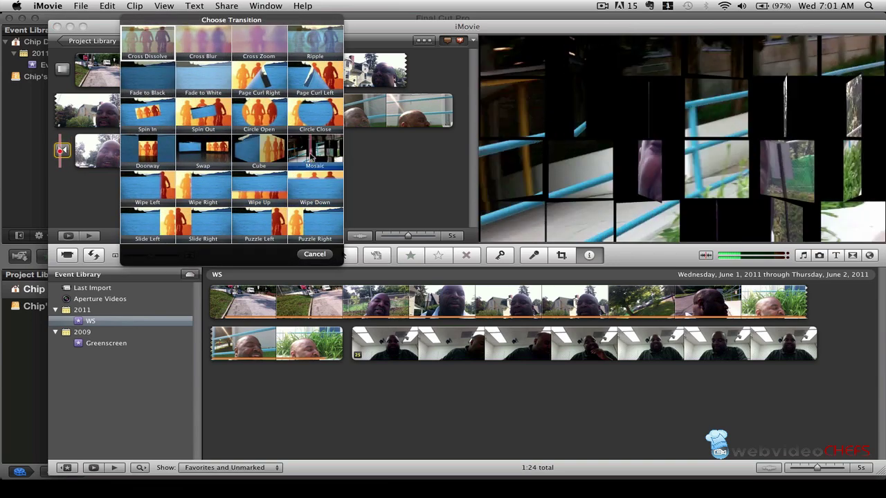
left_click(311, 158)
left_click(280, 153)
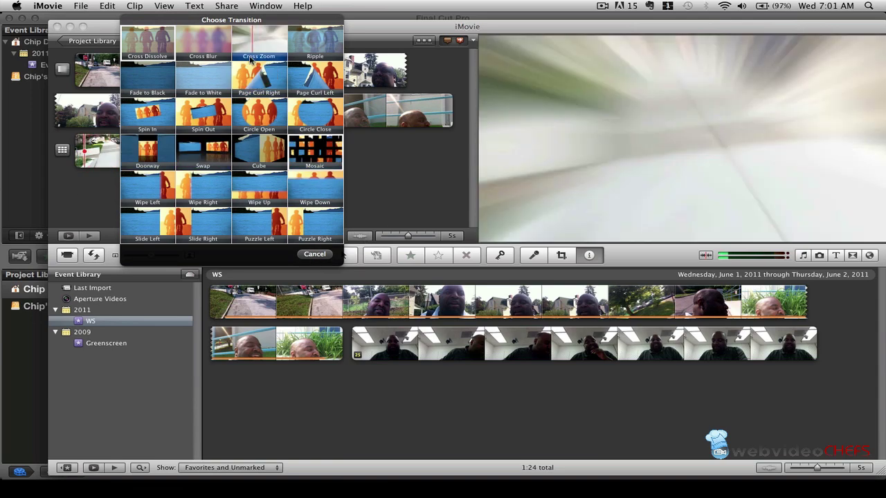
left_click(251, 43)
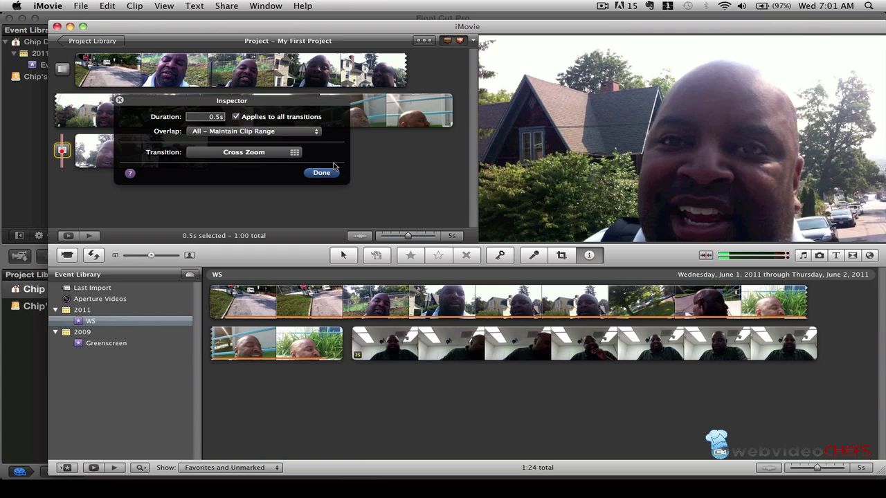
left_click(329, 176)
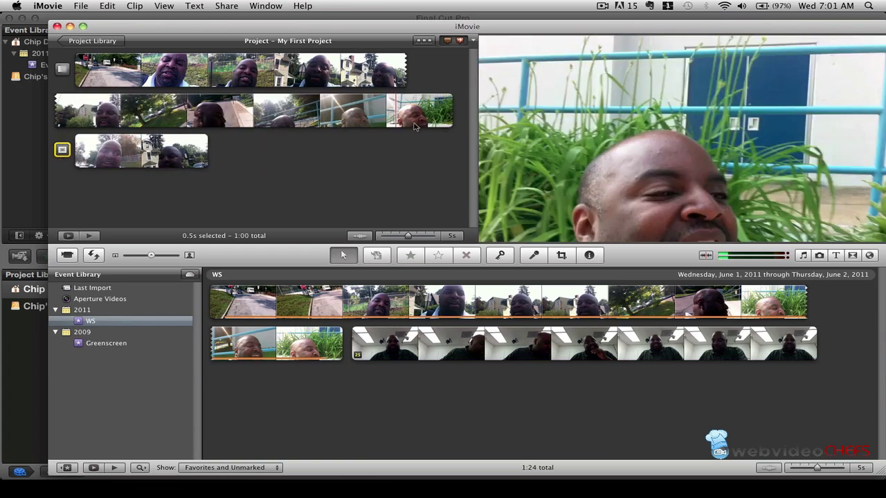
Play back the end of My First Project and return to editing it.
key("space")
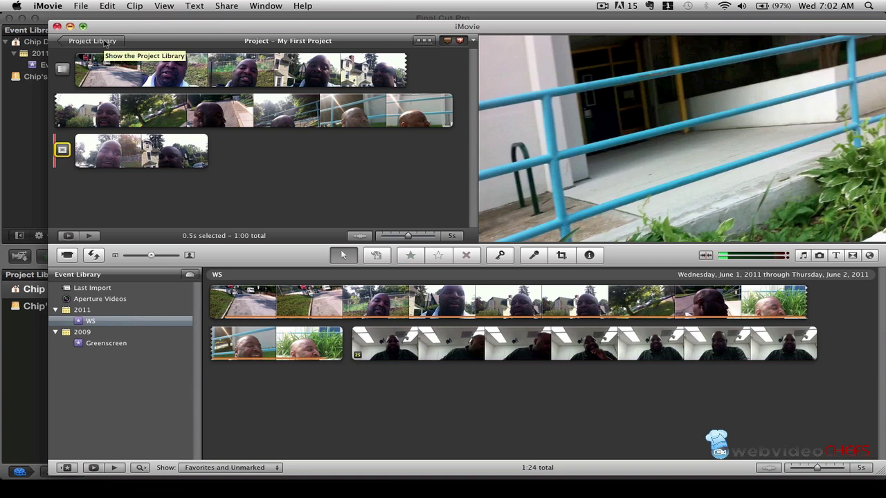
left_click(104, 44)
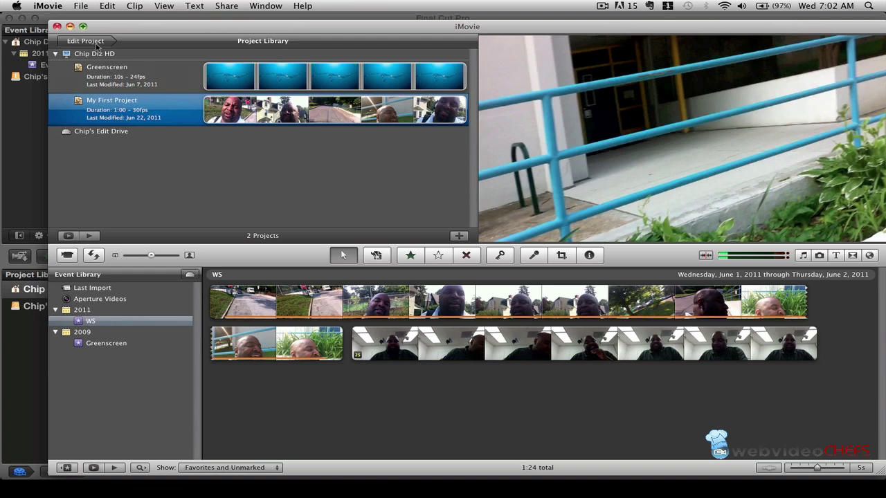
left_click(96, 43)
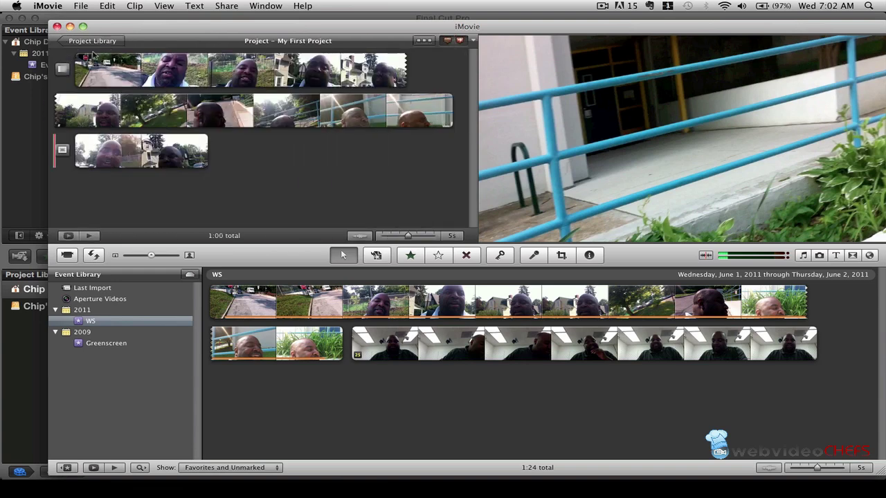
Import My First Project into Final Cut Pro via File > Import > iMovie Project.
left_click(30, 159)
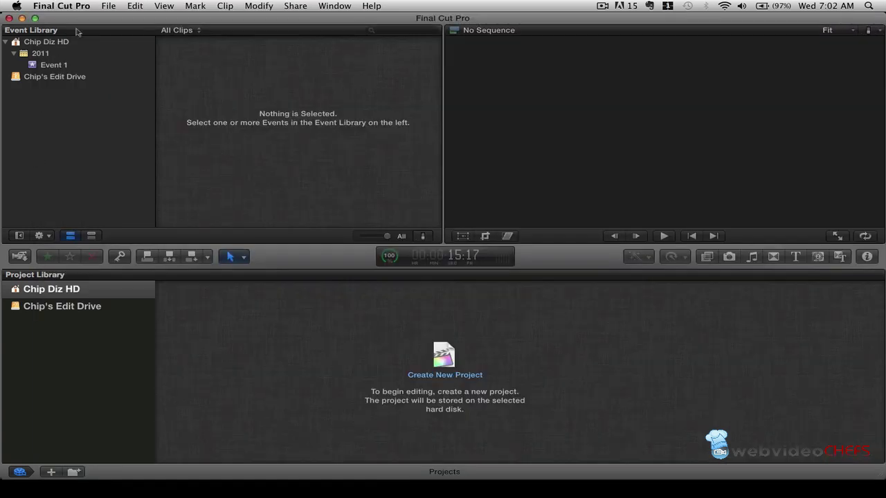
left_click(108, 6)
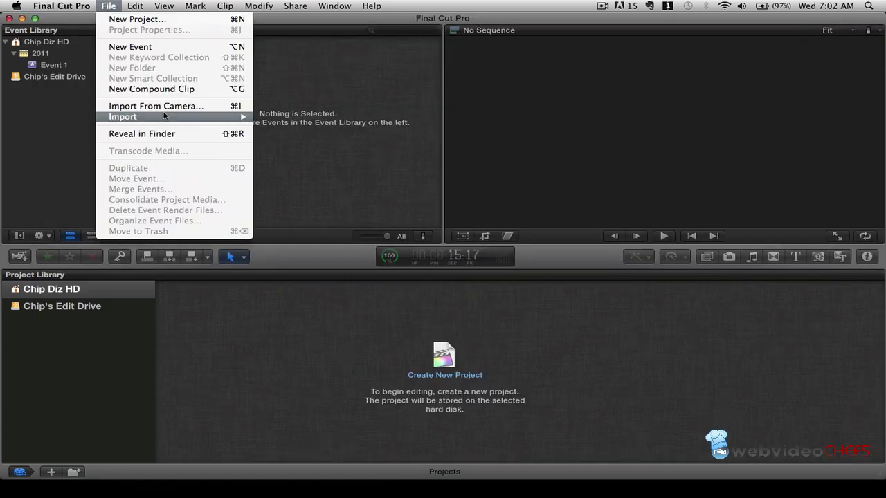
mouse_move(239, 117)
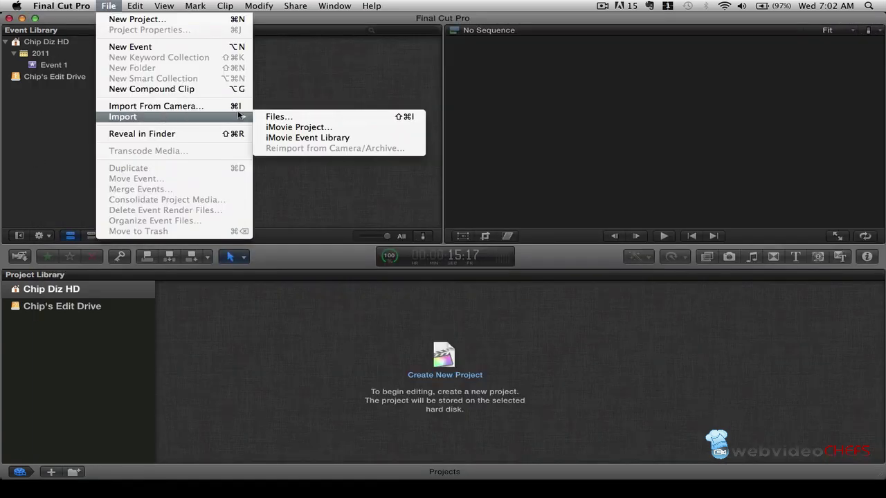
left_click(297, 128)
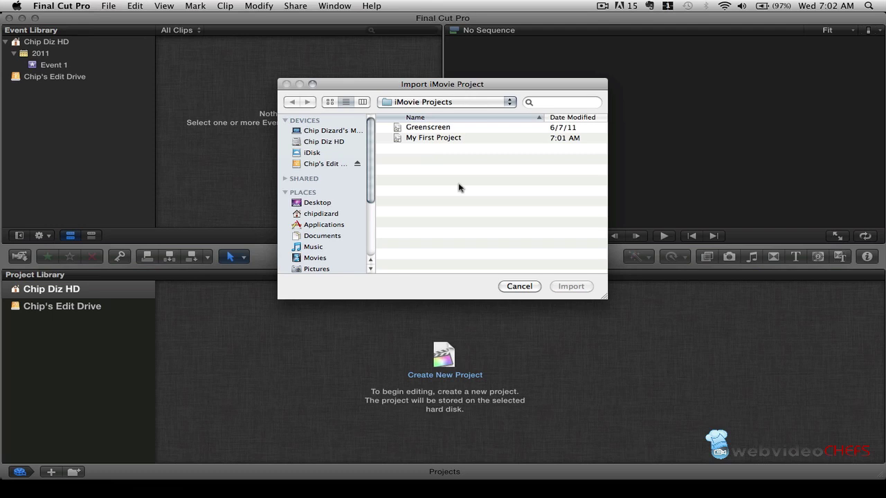
left_click(463, 102)
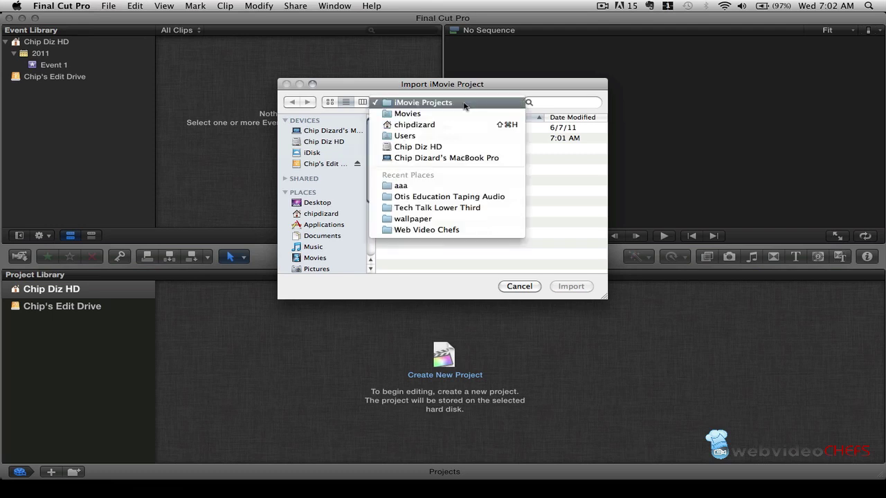
left_click(501, 83)
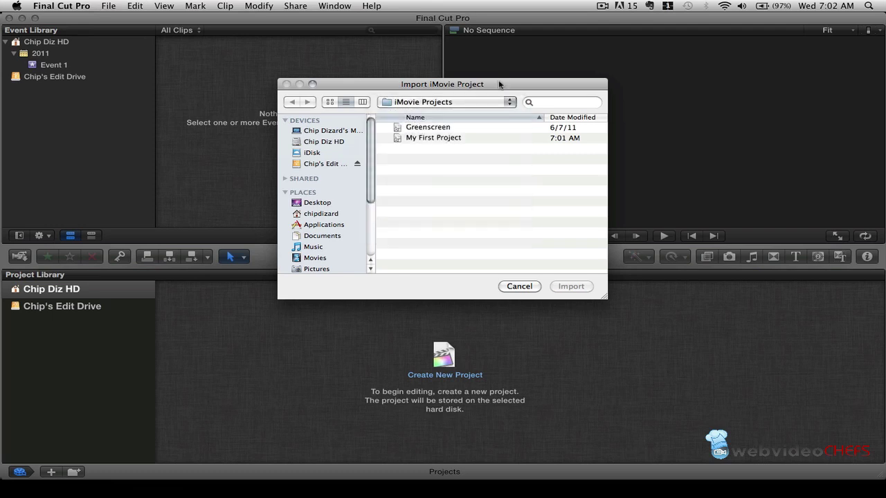
double_click(430, 138)
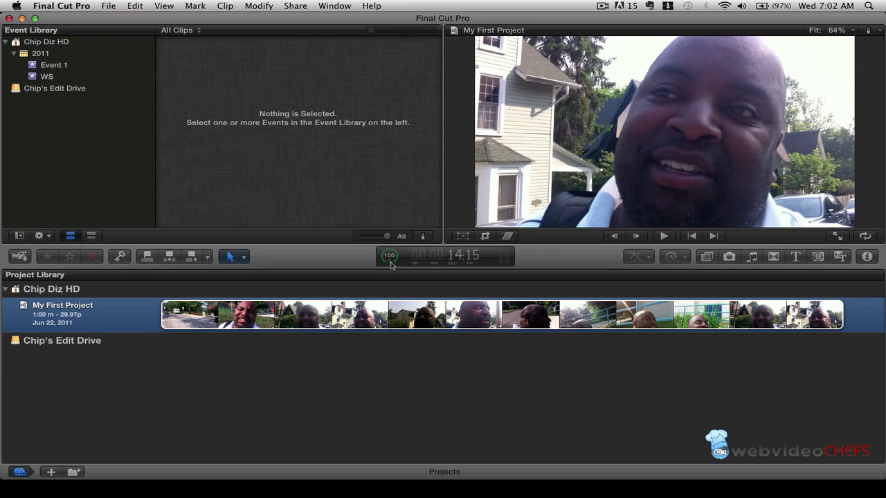
Review the background and sharing tasks, then close the Background Tasks window once all are Idle.
left_click(390, 259)
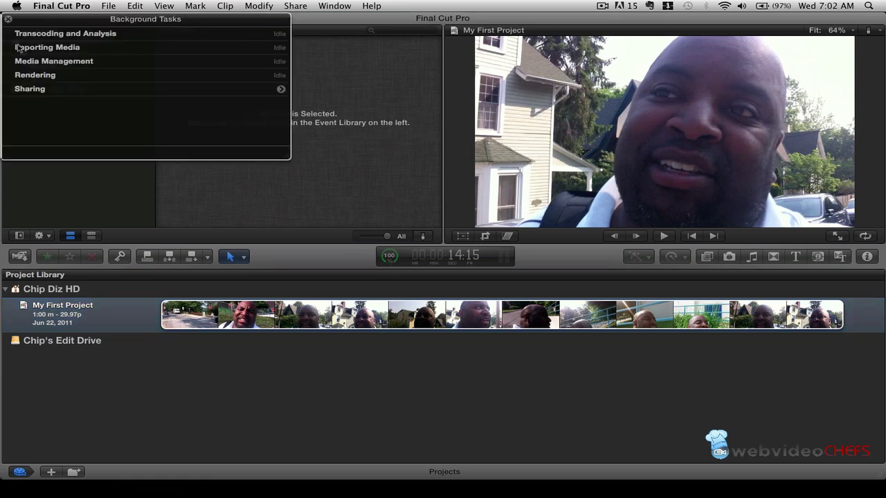
left_click(280, 90)
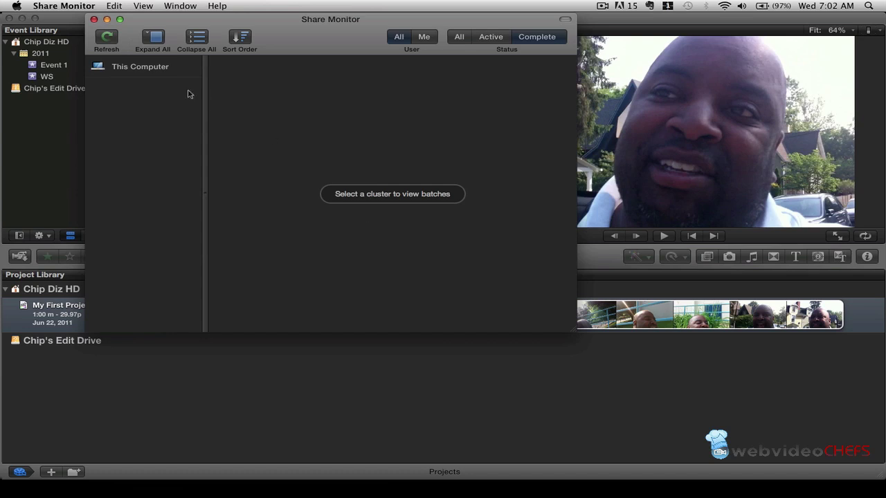
left_click(94, 20)
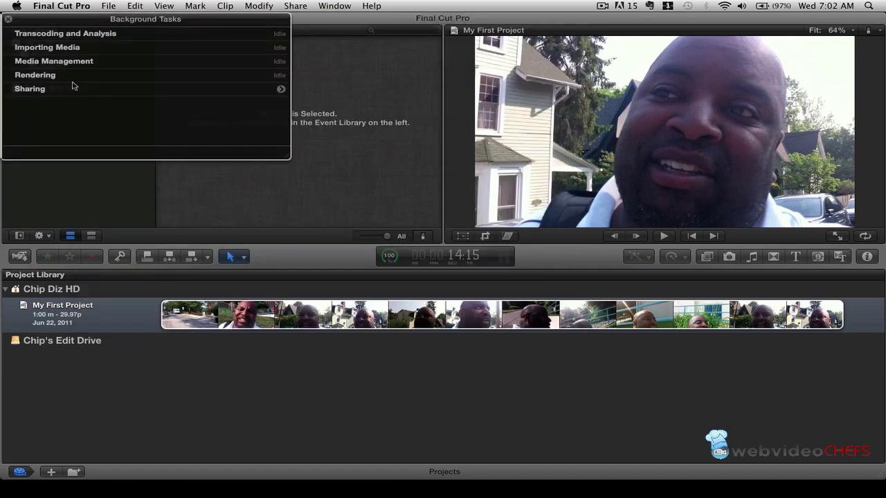
left_click_drag(57, 18, 189, 24)
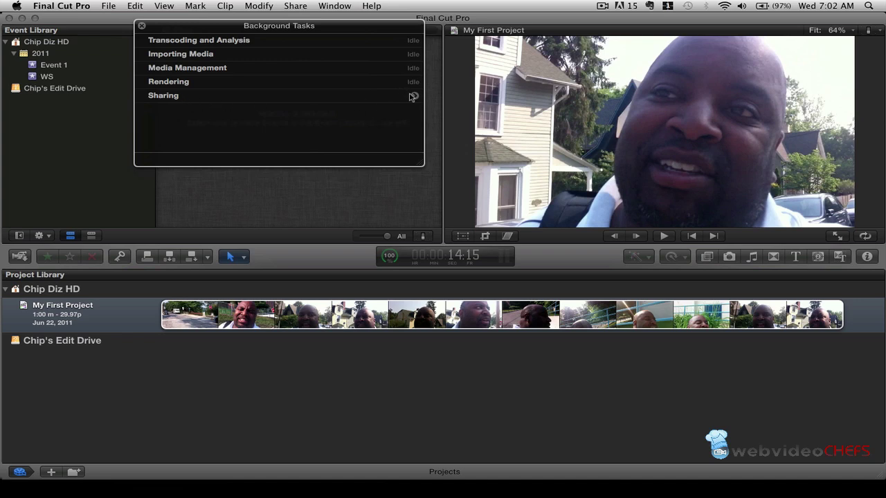
left_click(141, 26)
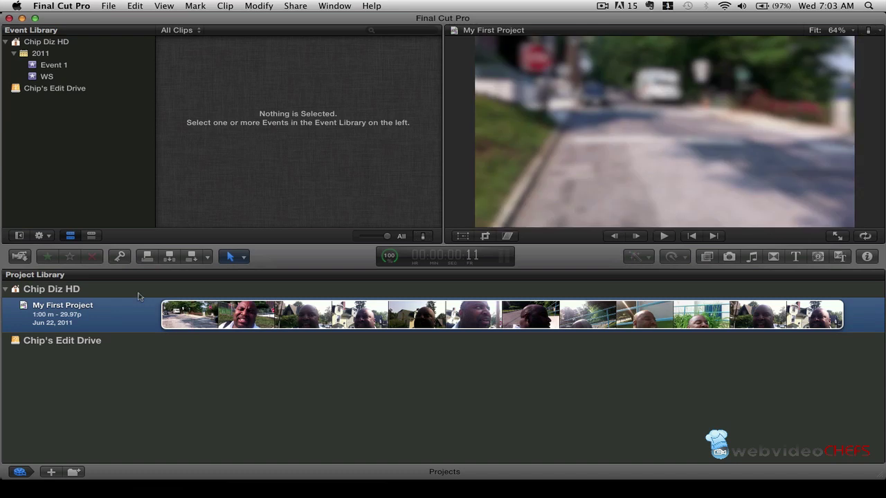
Browse the WS event, select the whole IMG_4242 clip, and show its properties in the Inspector.
left_click(48, 77)
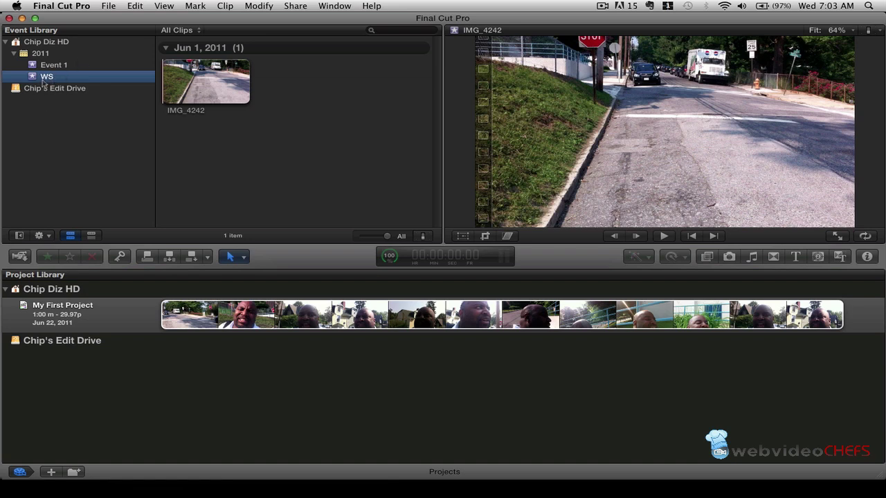
left_click(205, 308)
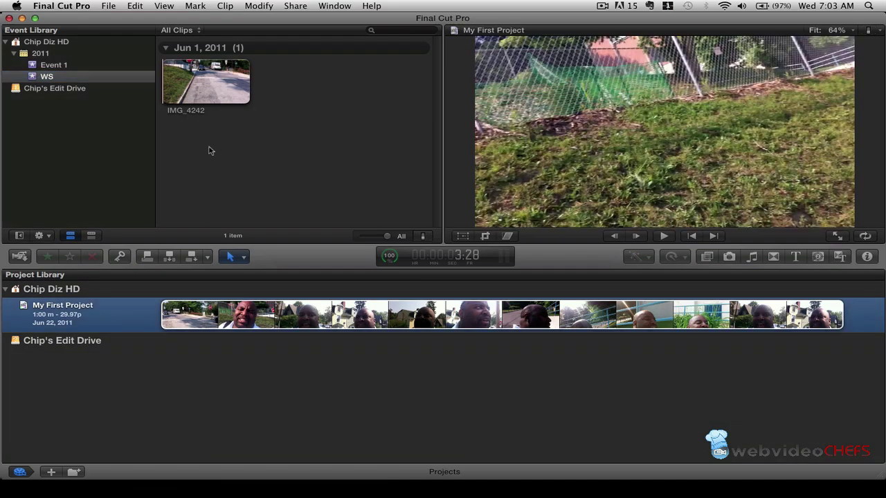
left_click(195, 102)
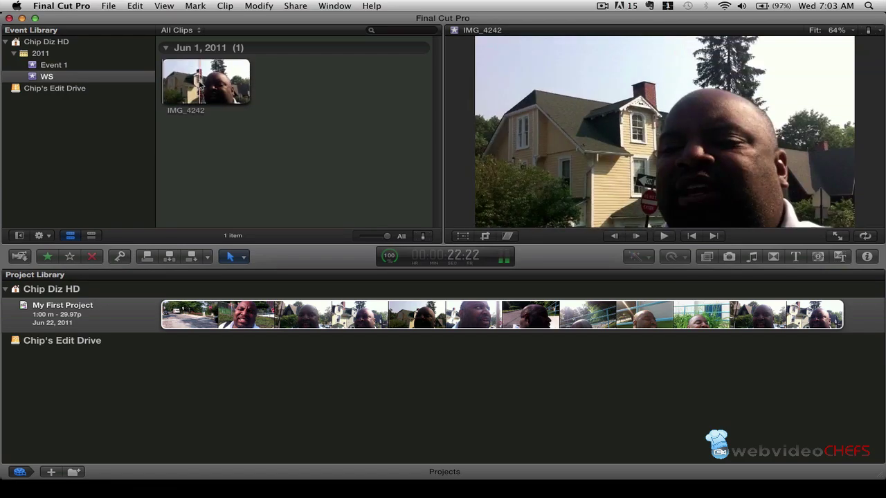
left_click(218, 86)
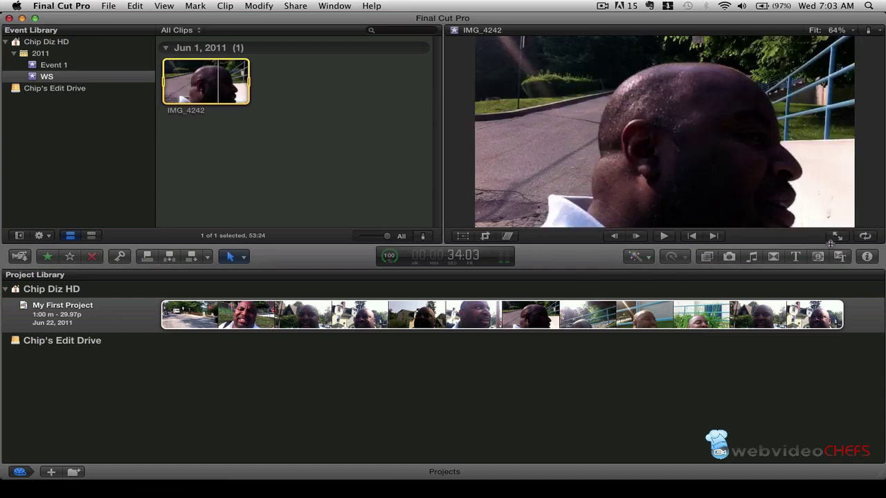
left_click(865, 256)
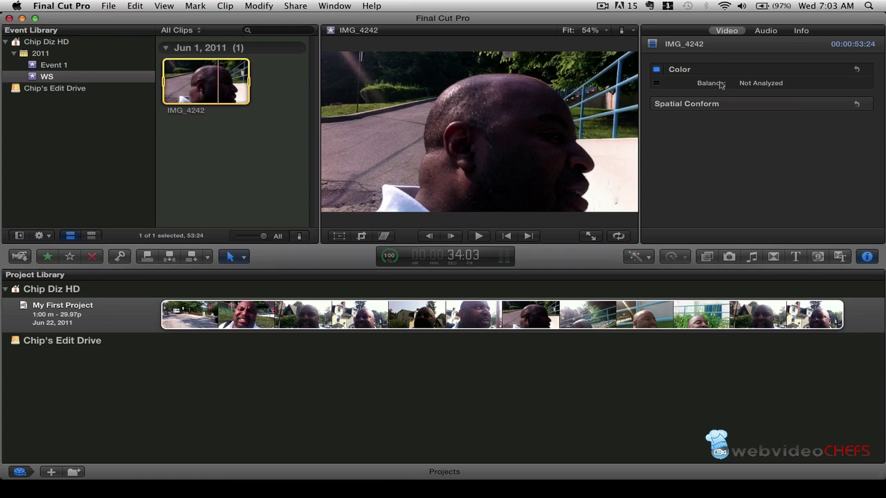
Rename clip IMG_4242 to 'Chip Walking' and add the note 'Shot with iPhone 4'.
mouse_move(797, 71)
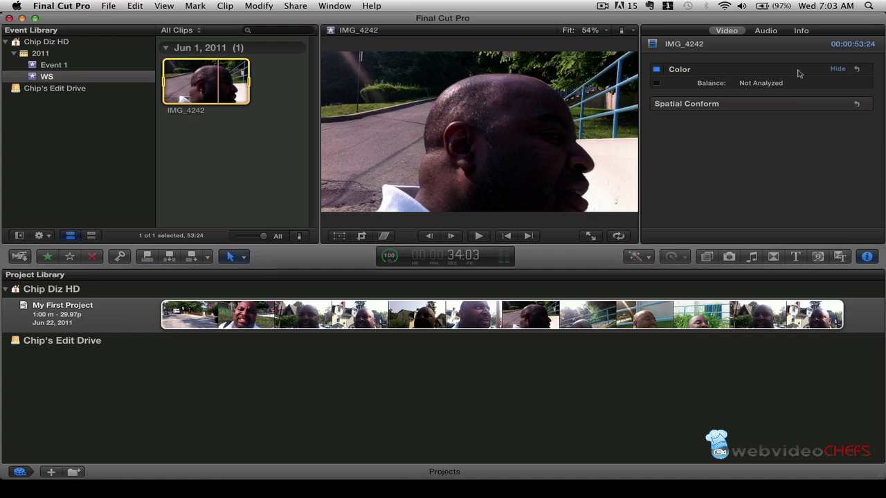
left_click(765, 31)
left_click(800, 31)
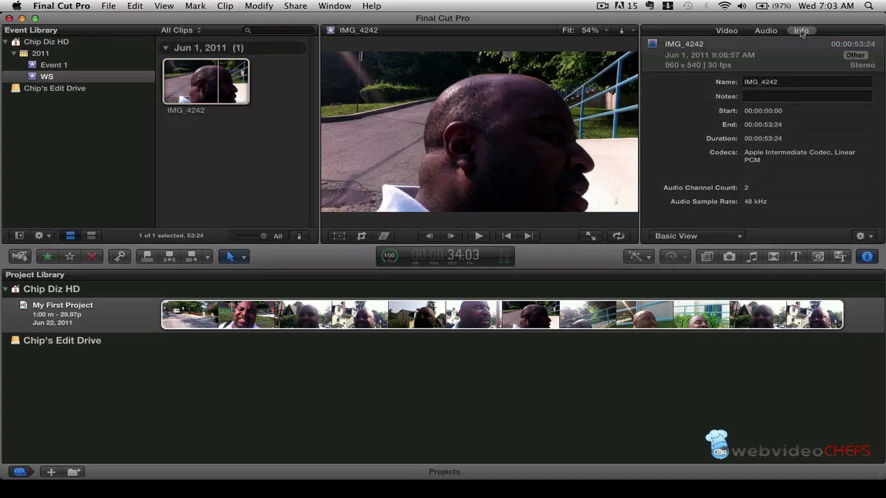
double_click(780, 82)
type("Chip Walking")
key("Tab")
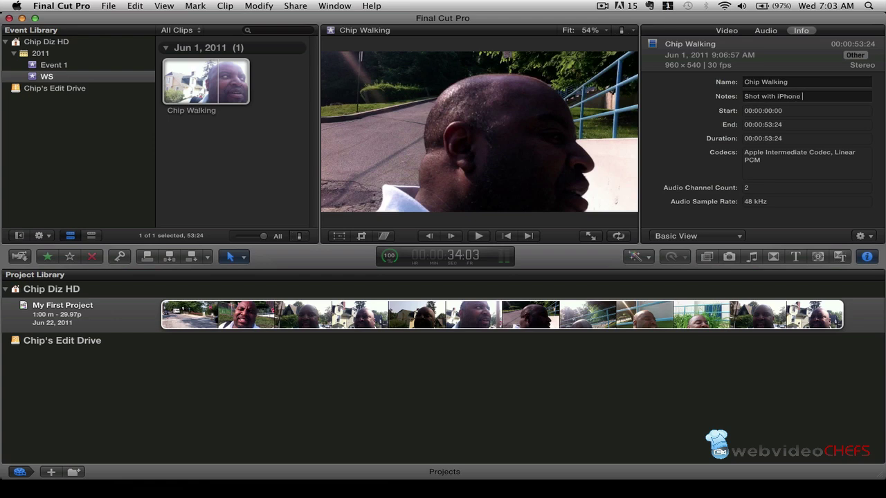
type("Shot with iPhone 4")
key("Return")
Switch the clip's metadata from Basic View to Extended View and scroll through the fields.
left_click_drag(788, 173, 735, 152)
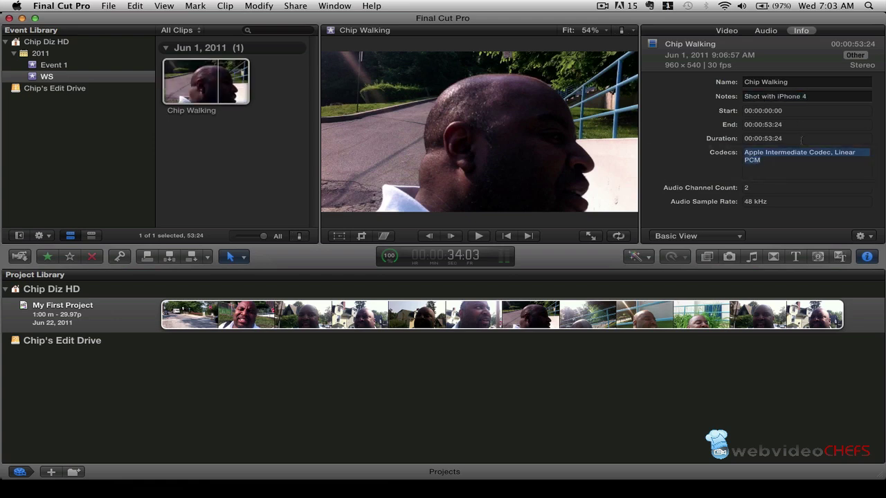
left_click(797, 215)
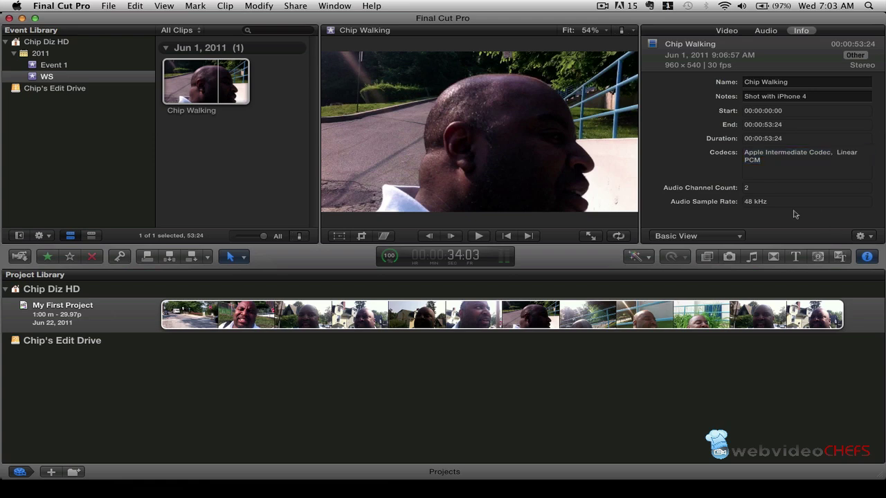
left_click(731, 241)
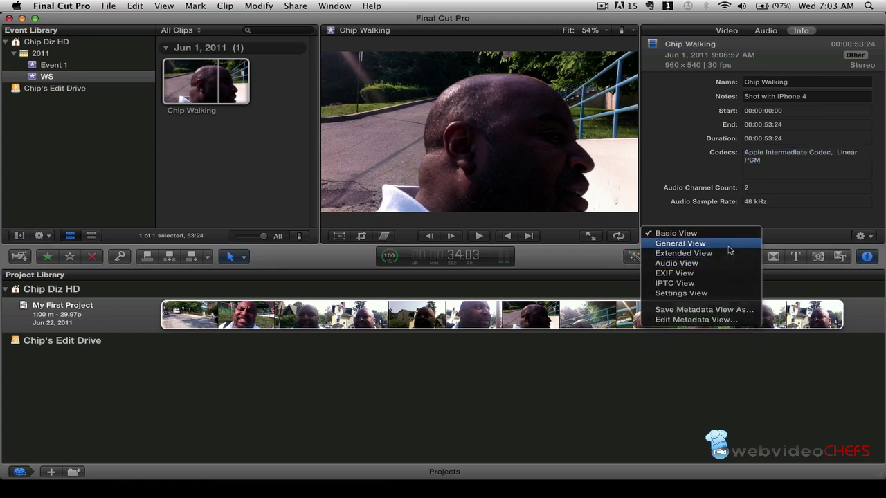
left_click(731, 253)
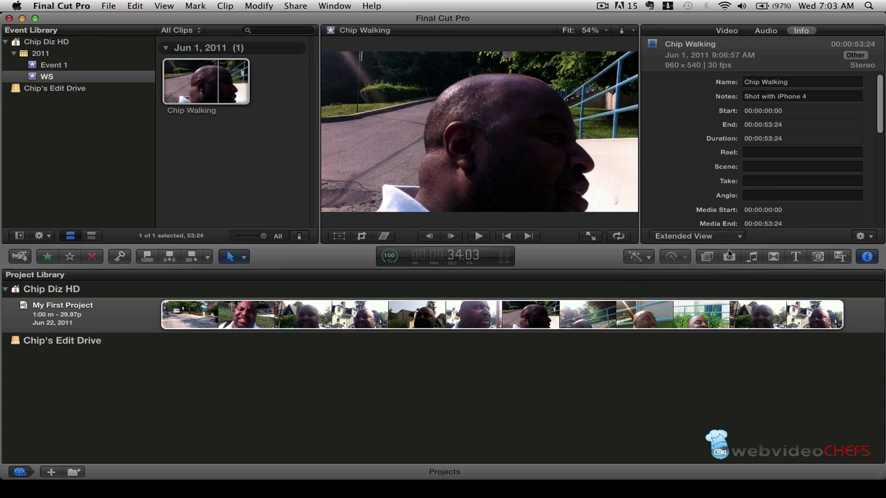
left_click(825, 149)
left_click_drag(882, 110, 883, 209)
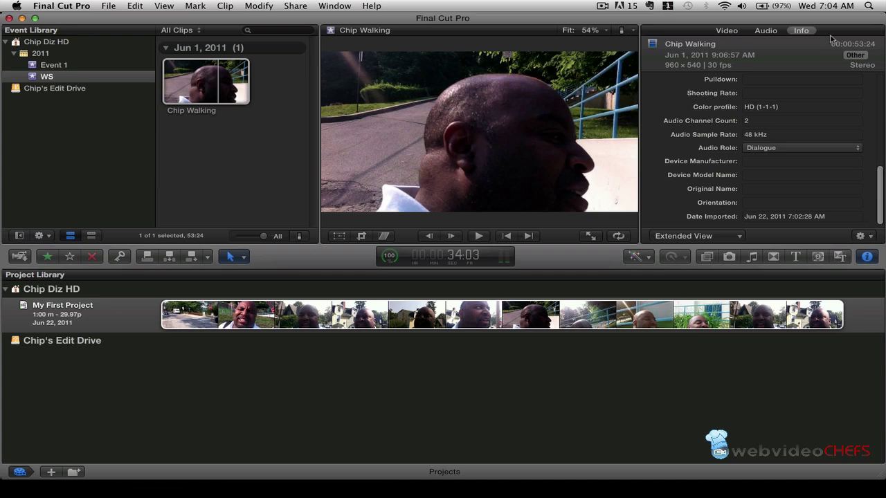
Hide the Inspector and mark a 38:09 range in the Chip Walking clip with I and O.
left_click(866, 256)
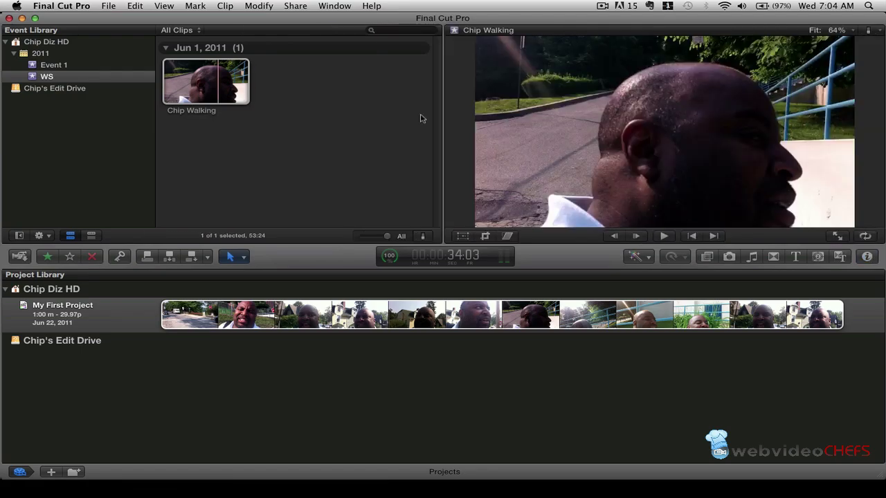
left_click(168, 80)
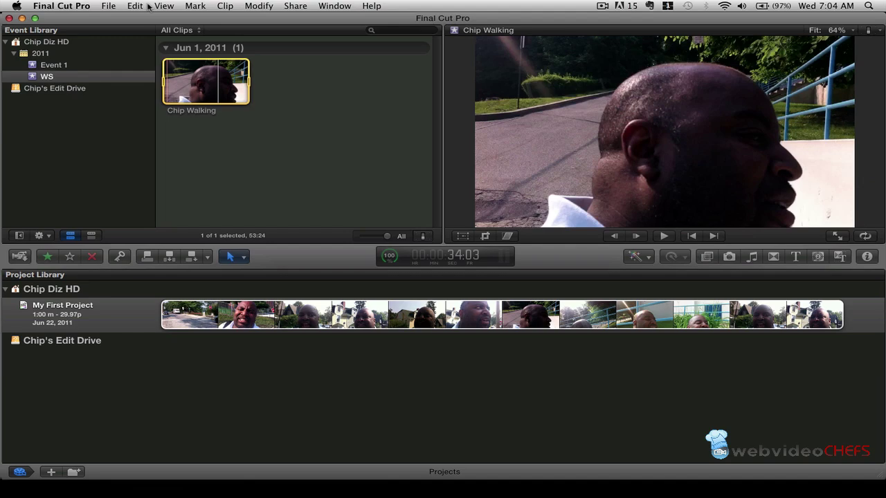
key("i")
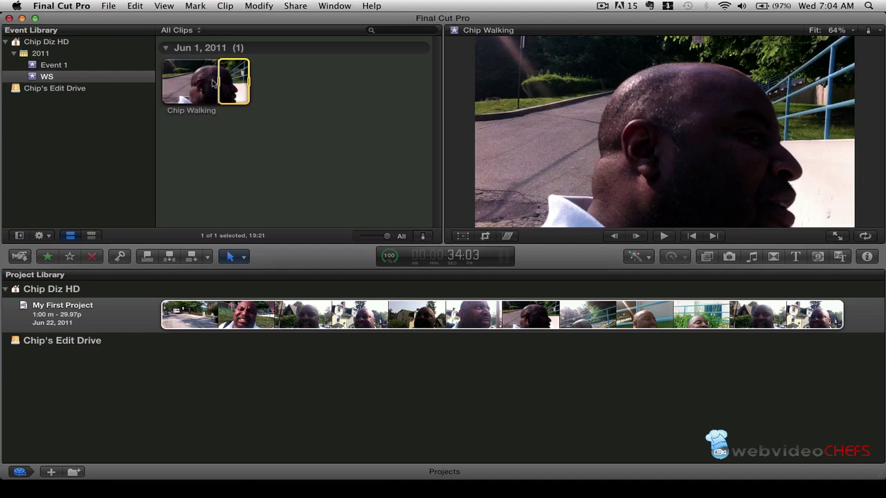
left_click_drag(218, 82, 167, 81)
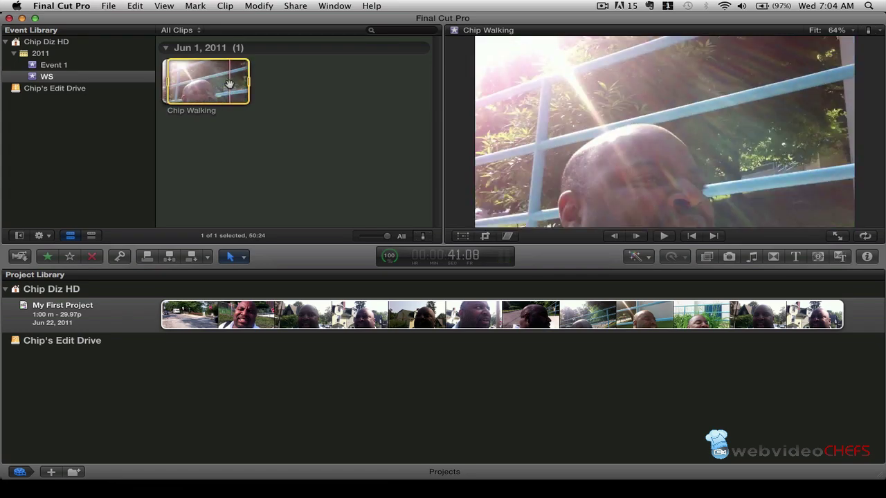
key("o")
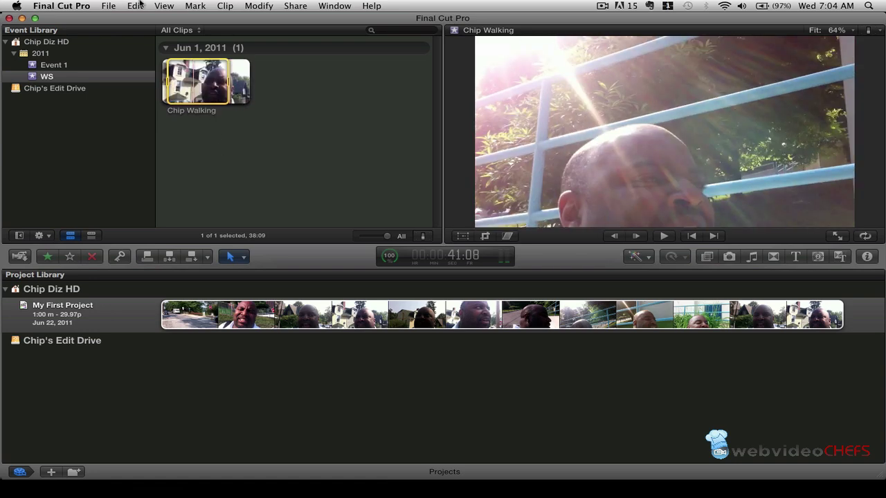
Start a new project from the File menu and name it 'Chip Walking'.
left_click(109, 5)
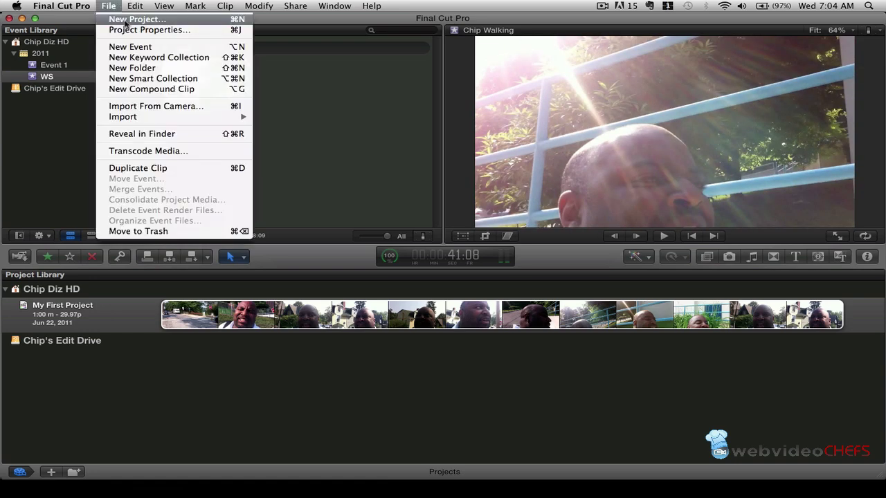
left_click(125, 21)
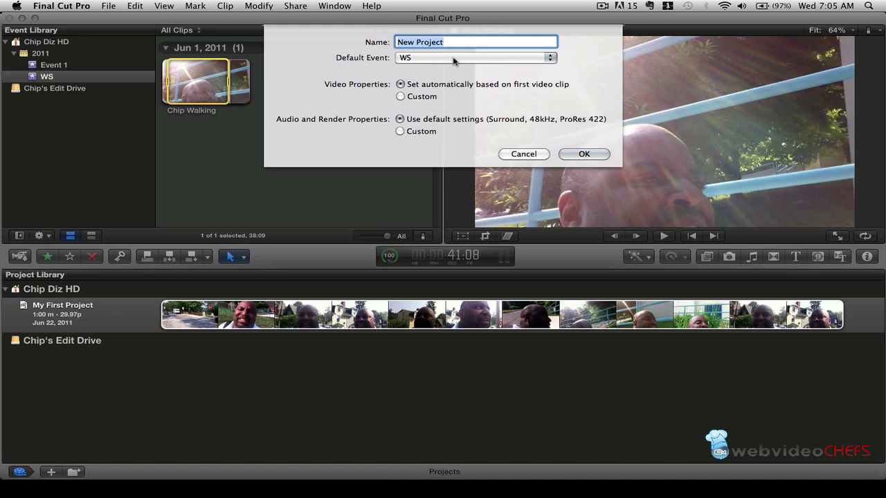
type("Chip ")
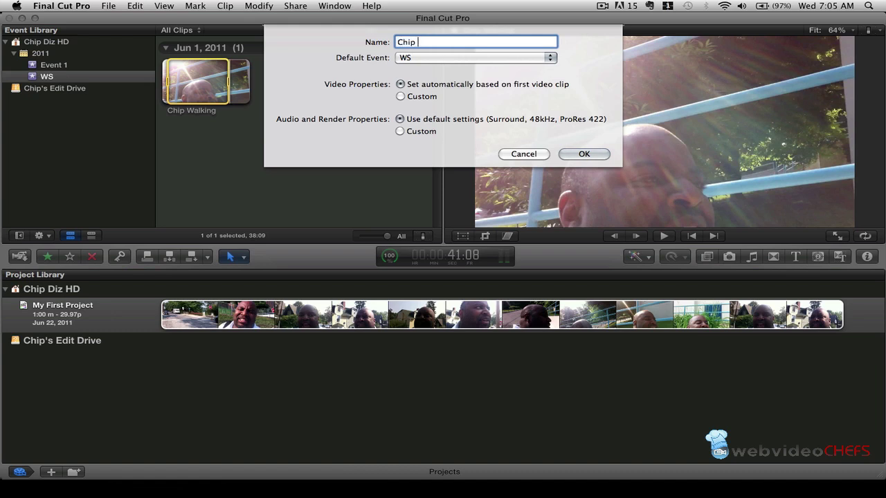
type("Walking")
Create the Chip Walking project in the WS event with automatic video and default audio settings.
left_click(456, 61)
left_click(457, 58)
left_click(399, 97)
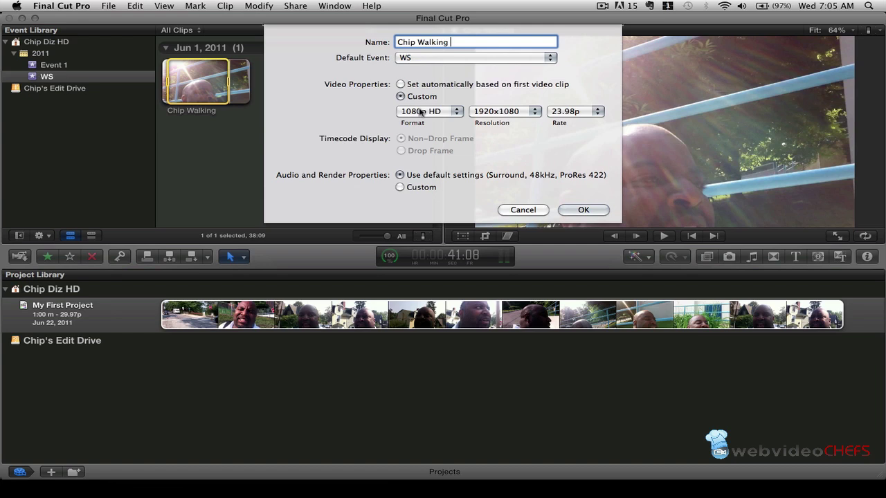
left_click(566, 114)
left_click(572, 97)
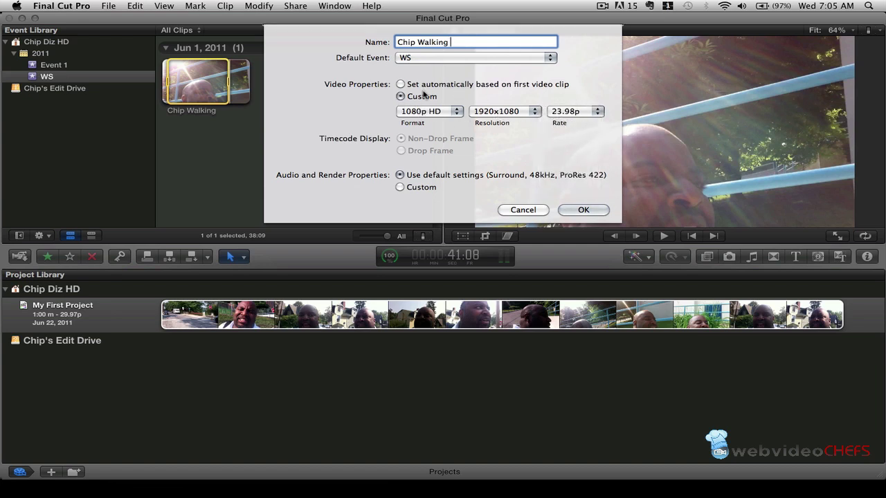
left_click(401, 84)
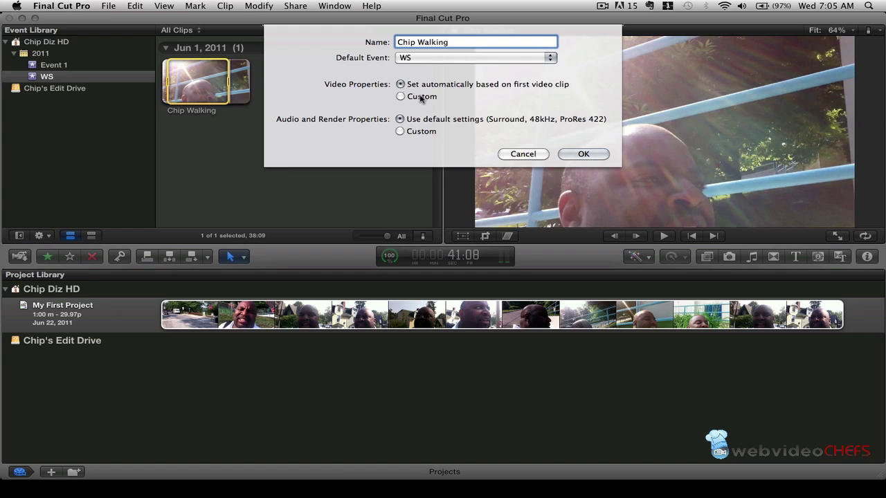
left_click(420, 134)
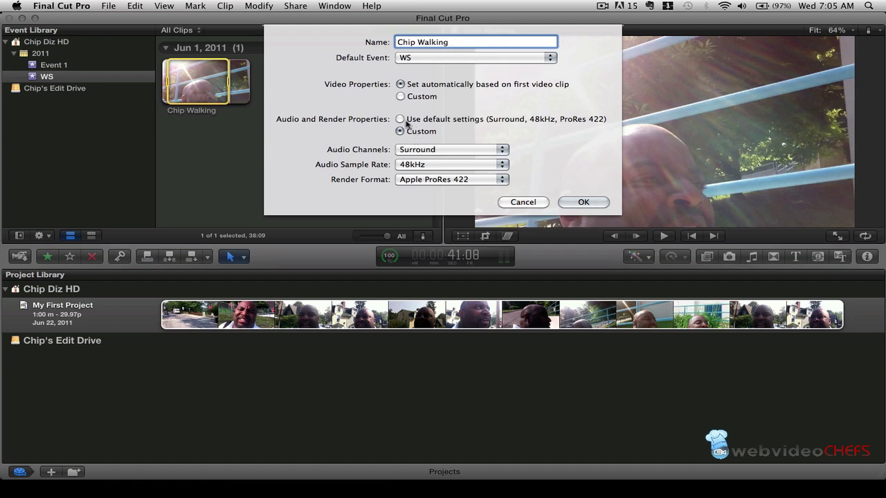
left_click(406, 123)
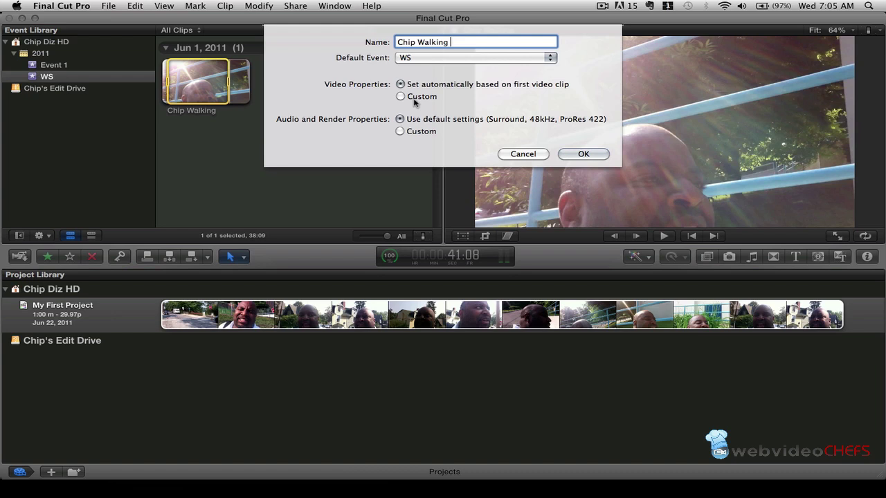
left_click(574, 156)
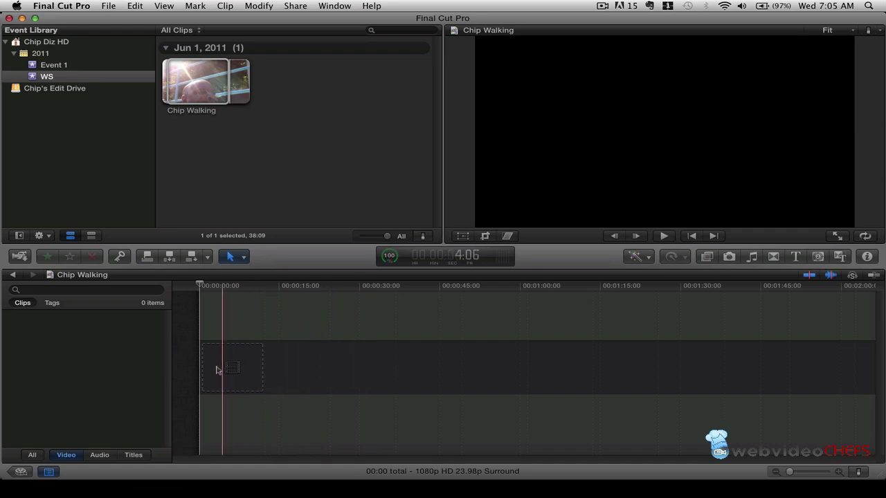
Place the 38:09 Chip Walking clip into the empty project timeline and play it briefly.
left_click(48, 471)
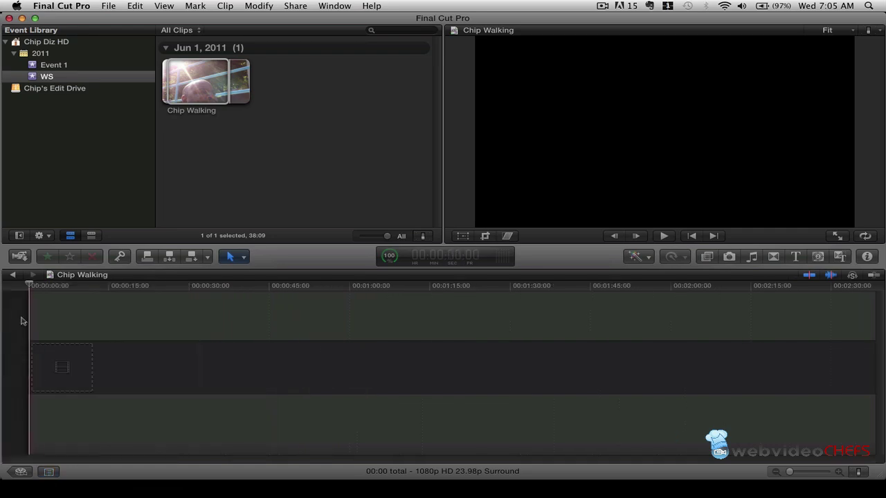
left_click(233, 104)
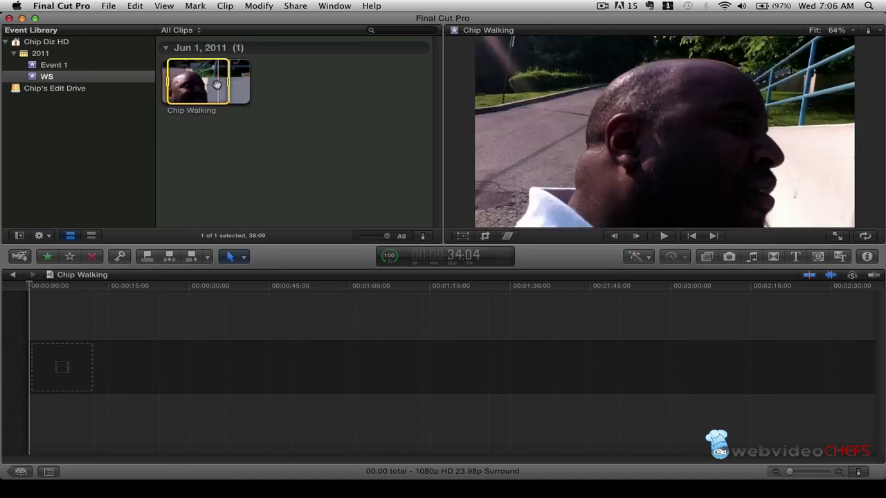
left_click_drag(216, 83, 31, 364)
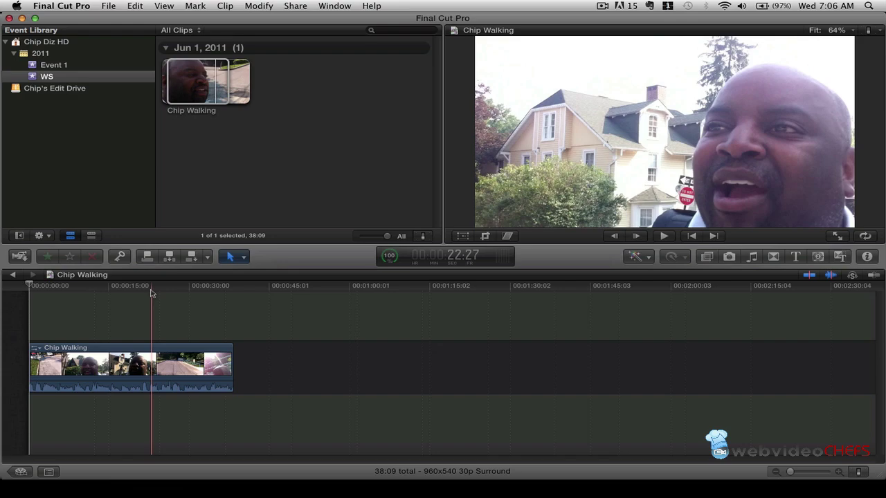
key("space")
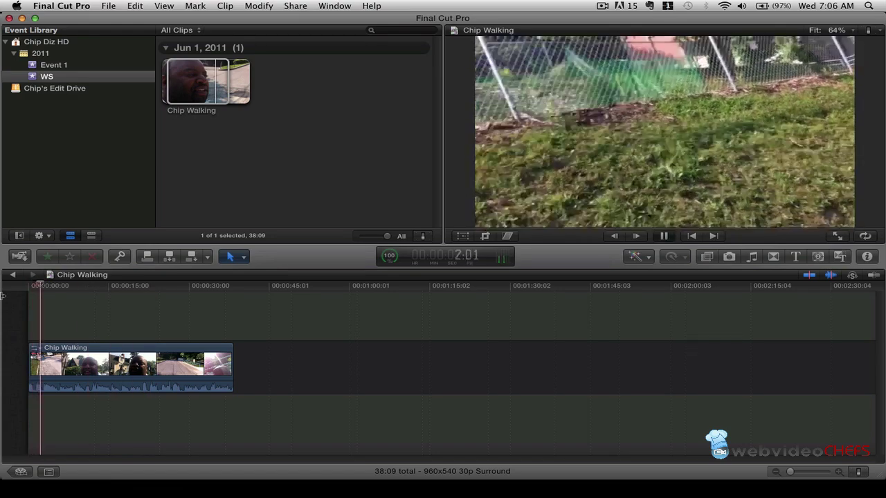
key("space")
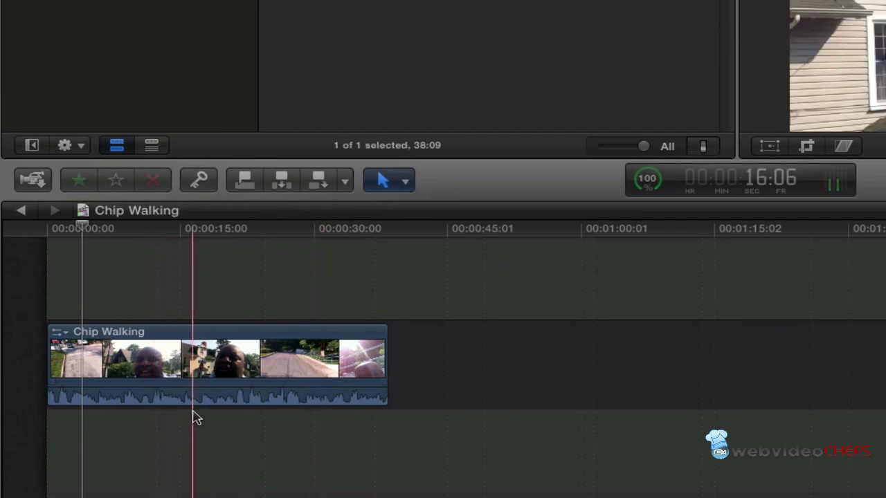
Lower the clip's audio to about -2 dB with a 1-second fade-in and 2-second fade-out.
left_click_drag(196, 388, 196, 390)
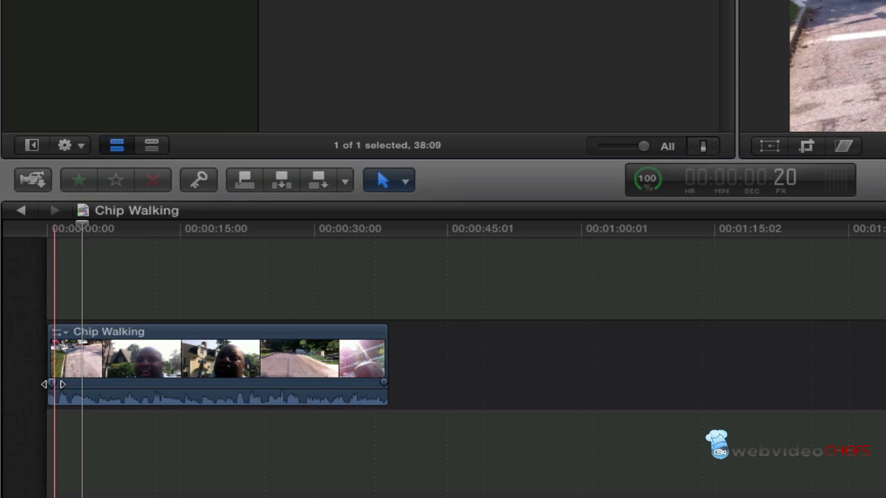
left_click_drag(51, 384, 94, 383)
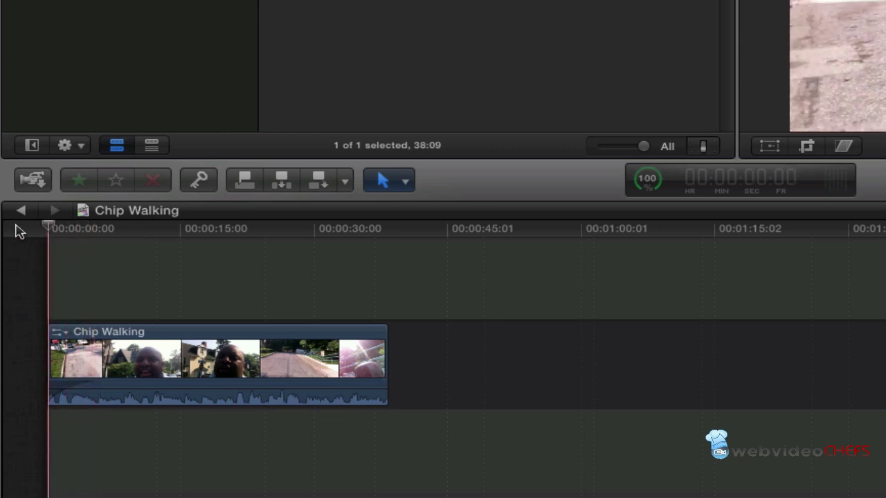
key("space")
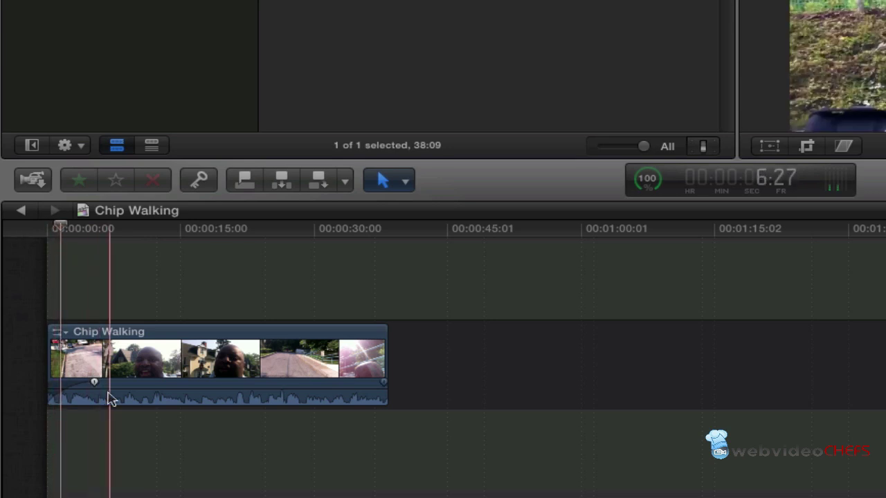
left_click_drag(94, 382, 72, 382)
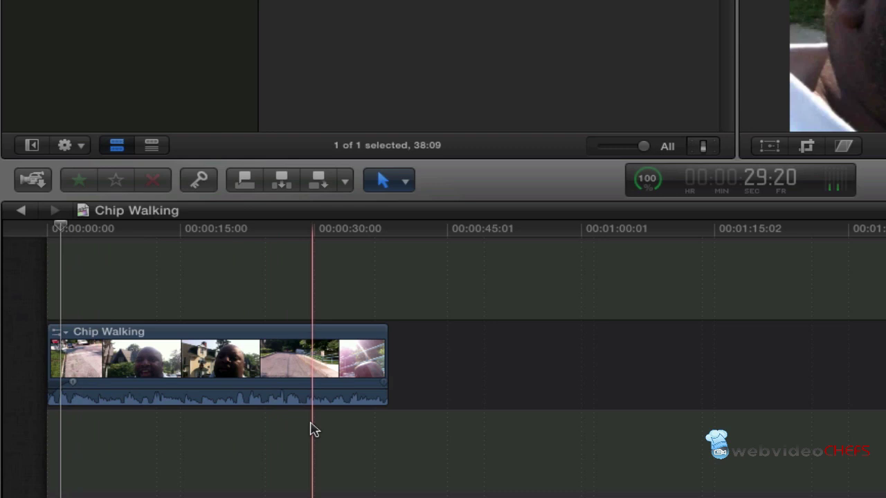
left_click_drag(383, 382, 361, 382)
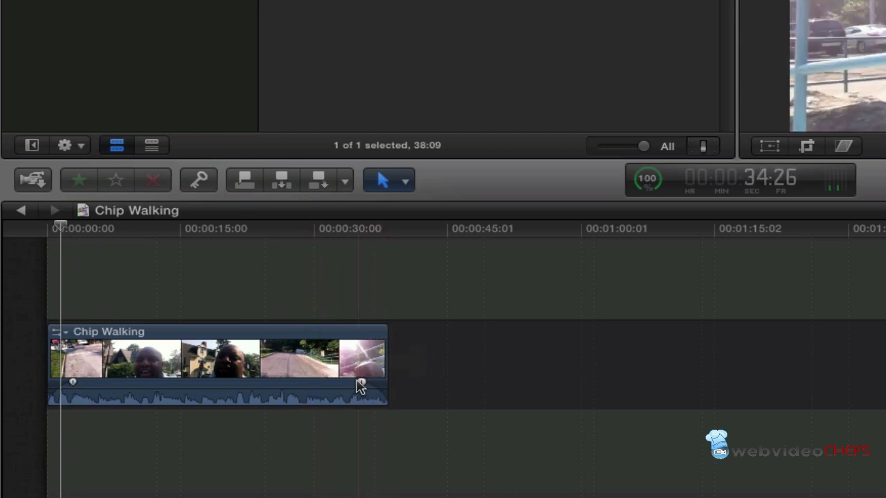
Open the Effects Browser from the clip's effects badge menu.
left_click(57, 332)
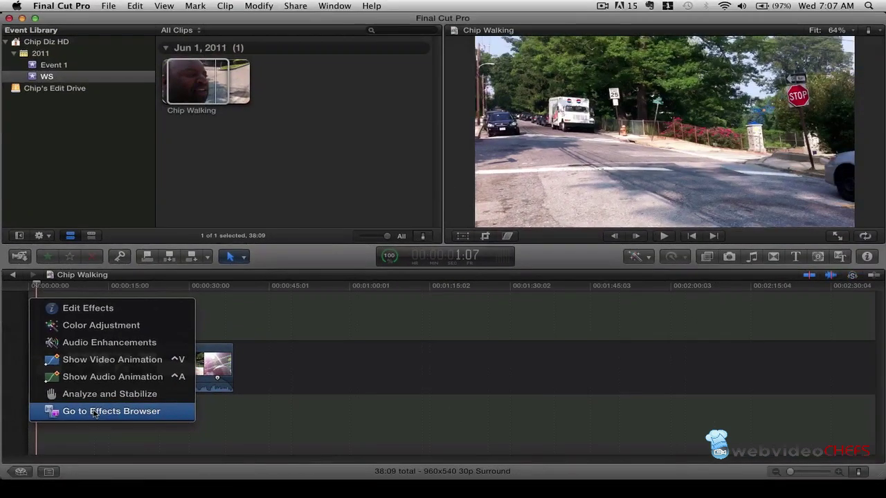
left_click(158, 439)
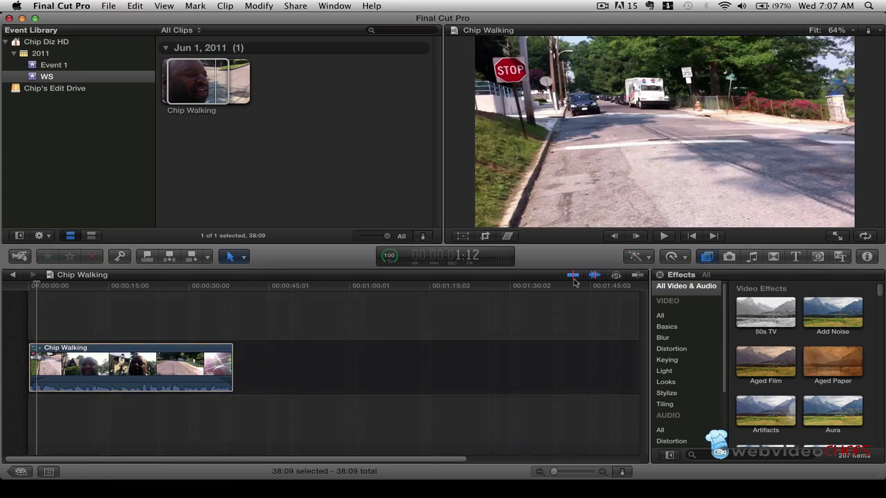
key("super+Tab")
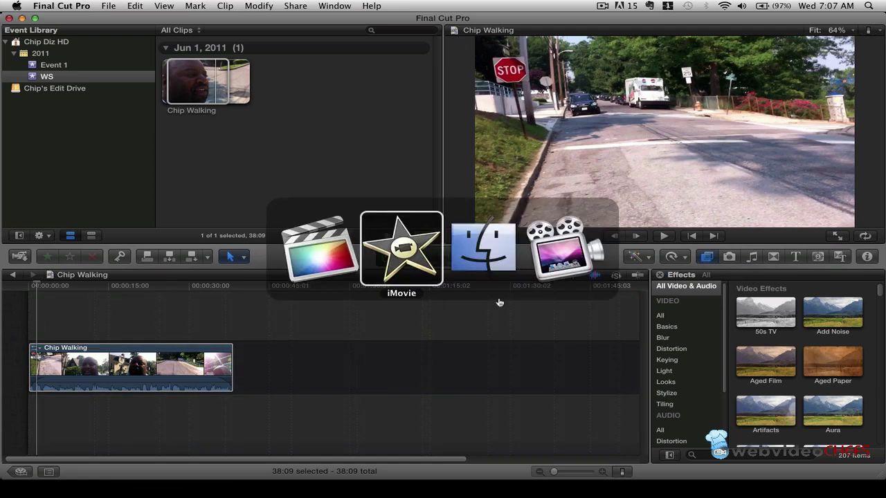
key("super+Tab")
key("super+shift+Tab")
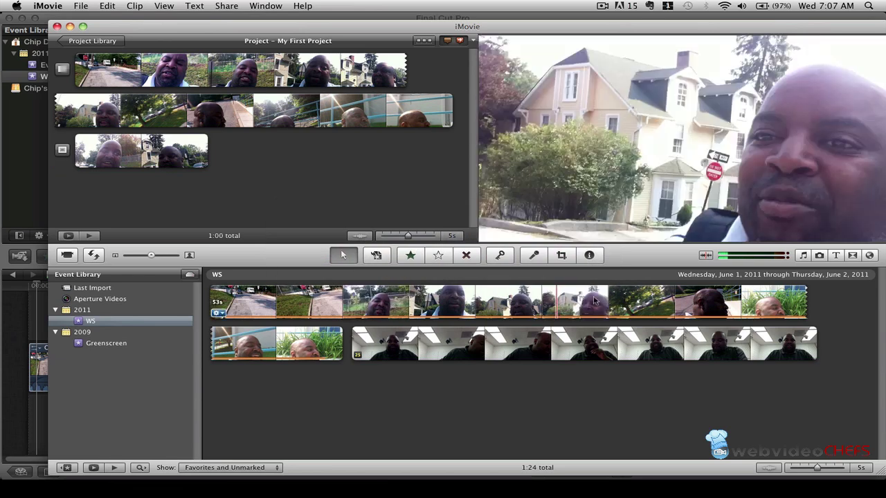
left_click(852, 255)
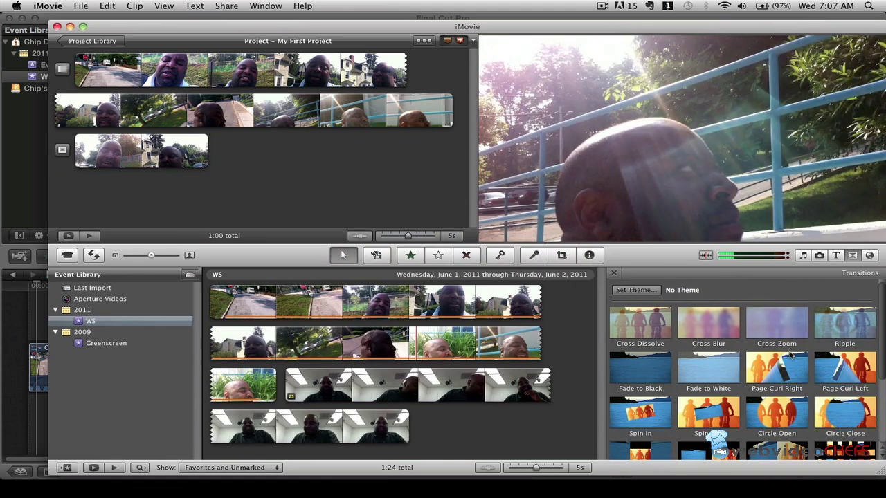
scroll(858, 304, "down", 3)
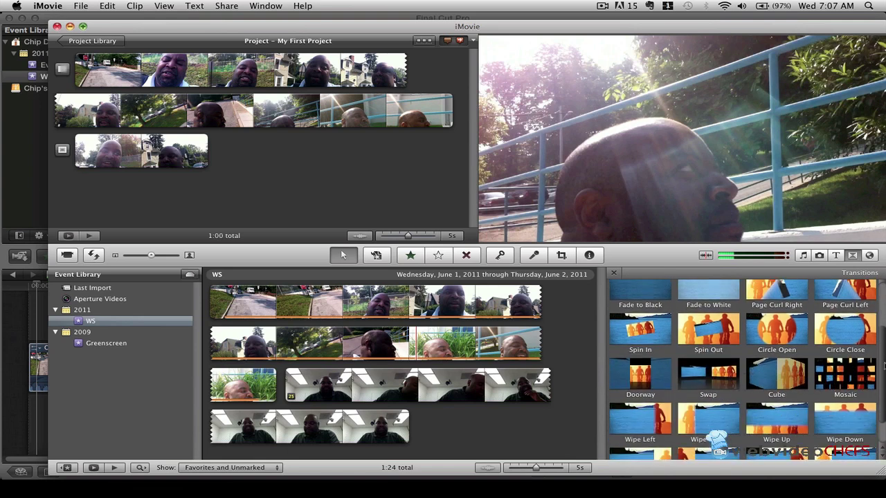
left_click(870, 255)
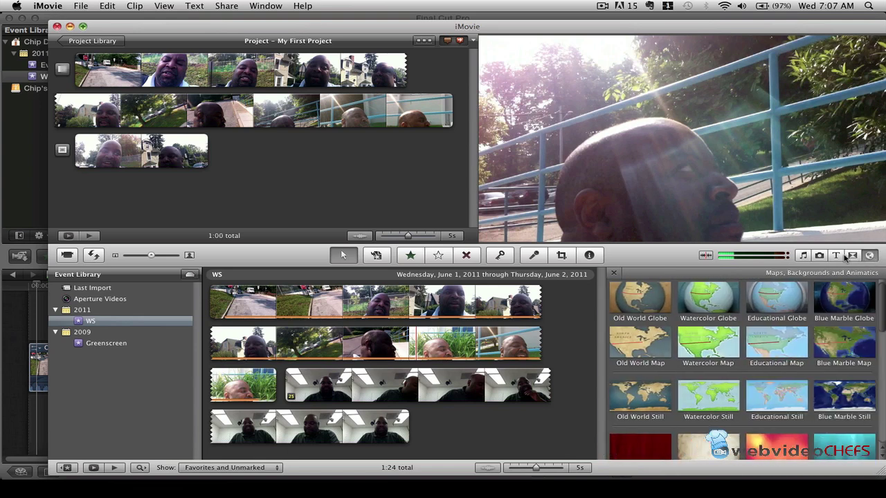
left_click(835, 255)
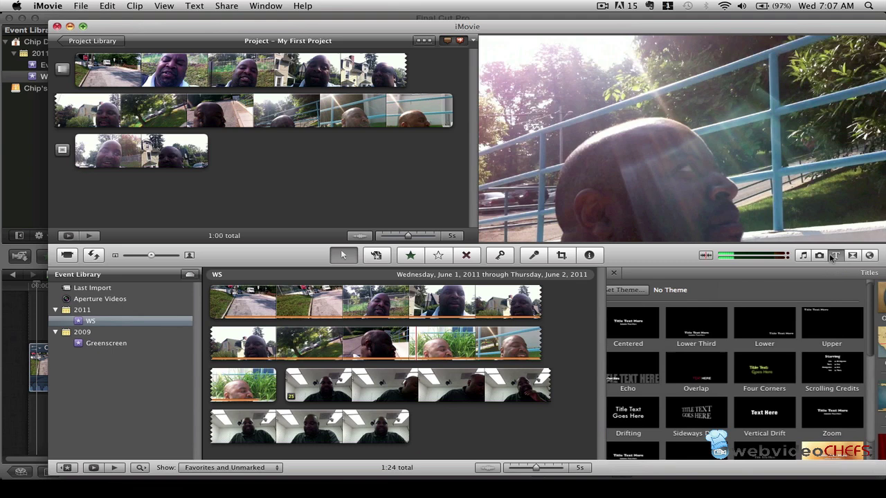
left_click(833, 256)
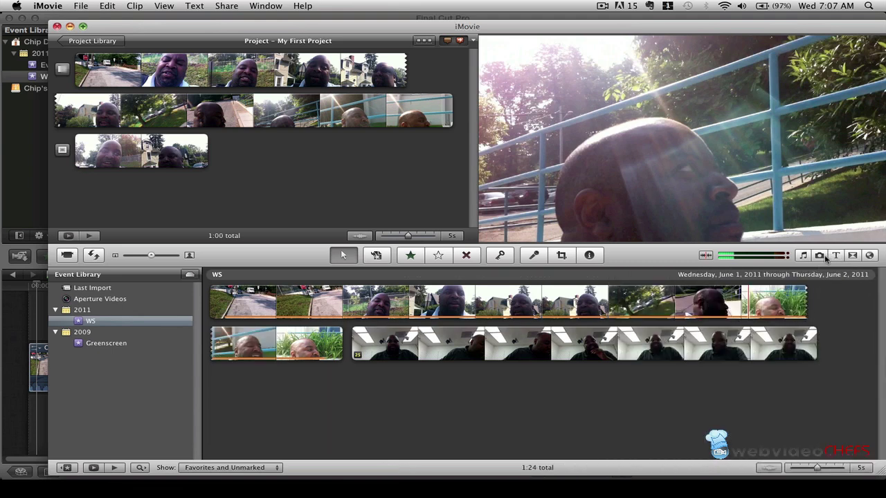
left_click(837, 256)
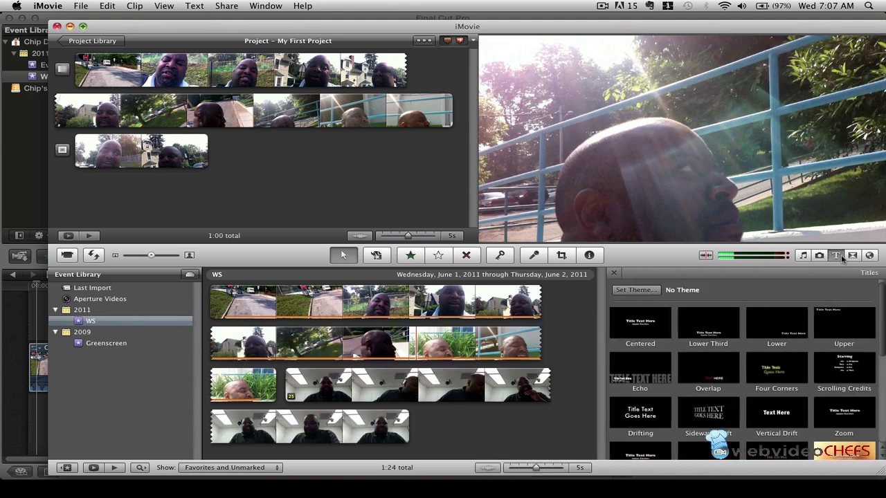
left_click(843, 256)
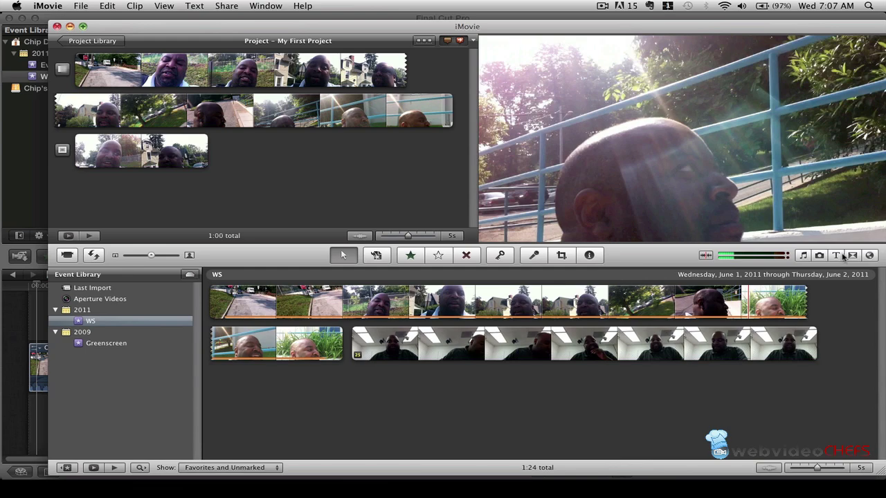
left_click(2, 377)
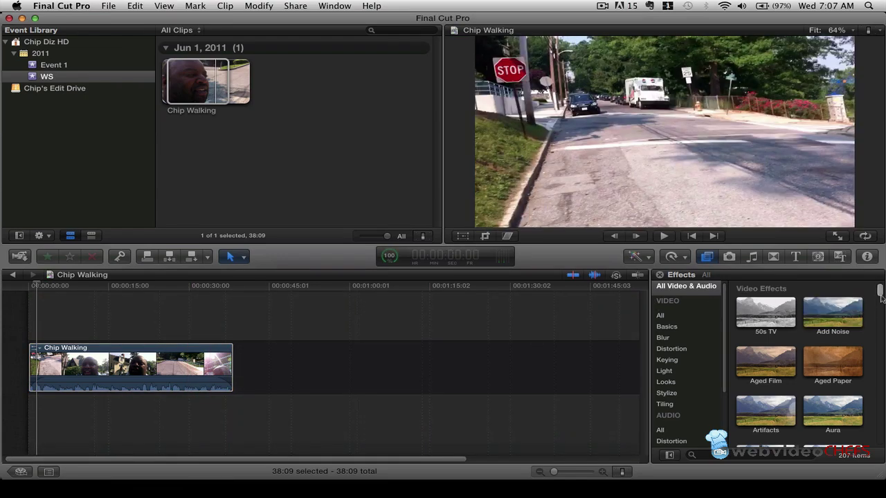
Scroll the effects list to Bleach Bypass and drop it onto the Chip Walking clip.
left_click_drag(881, 296, 882, 328)
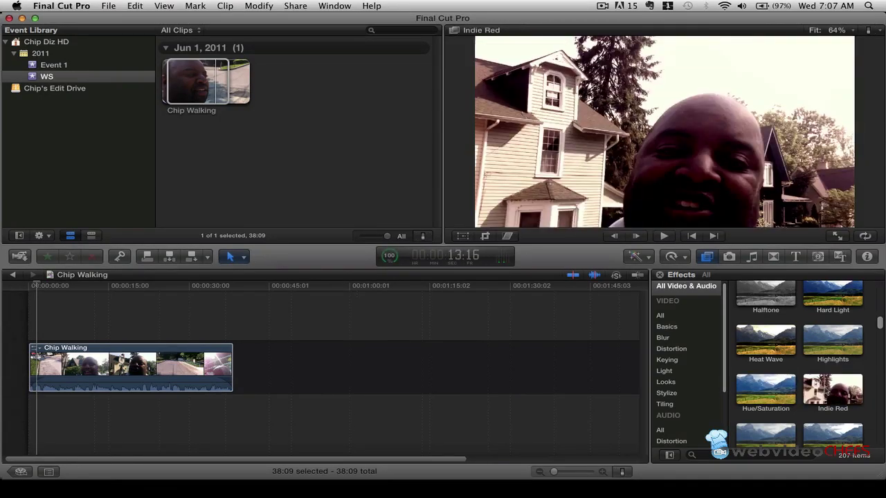
left_click_drag(880, 323, 881, 353)
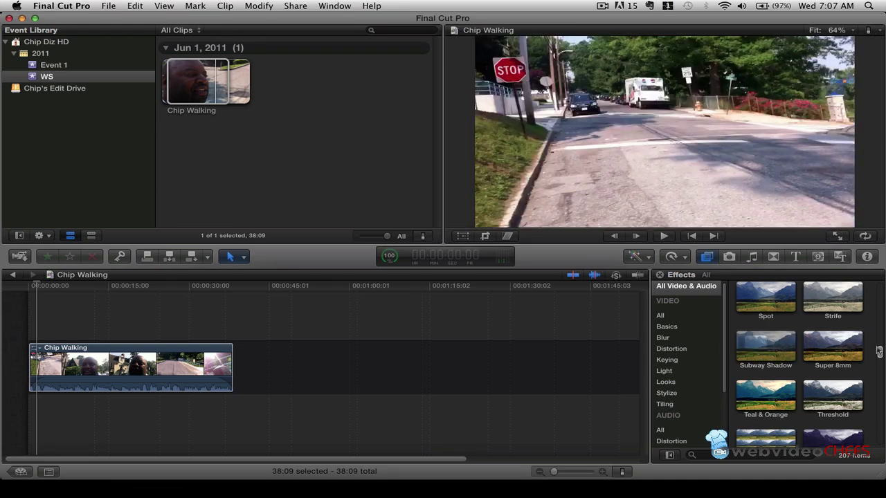
left_click_drag(880, 352, 880, 295)
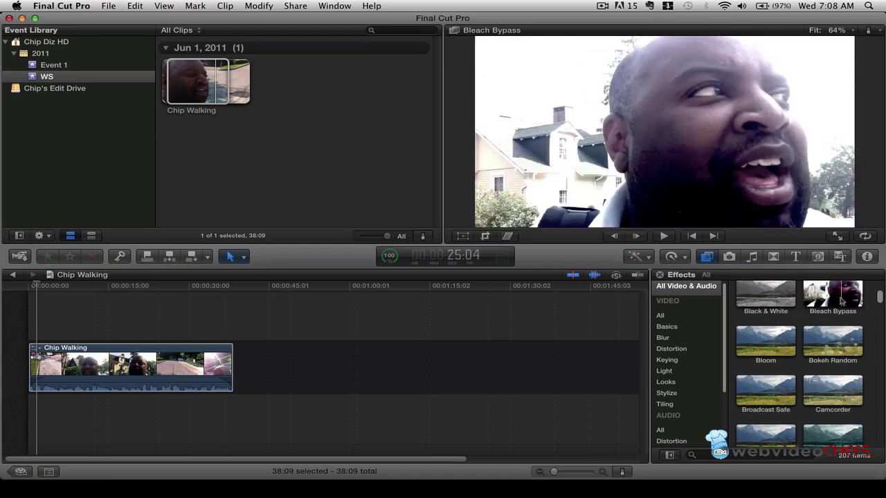
left_click_drag(841, 301, 116, 376)
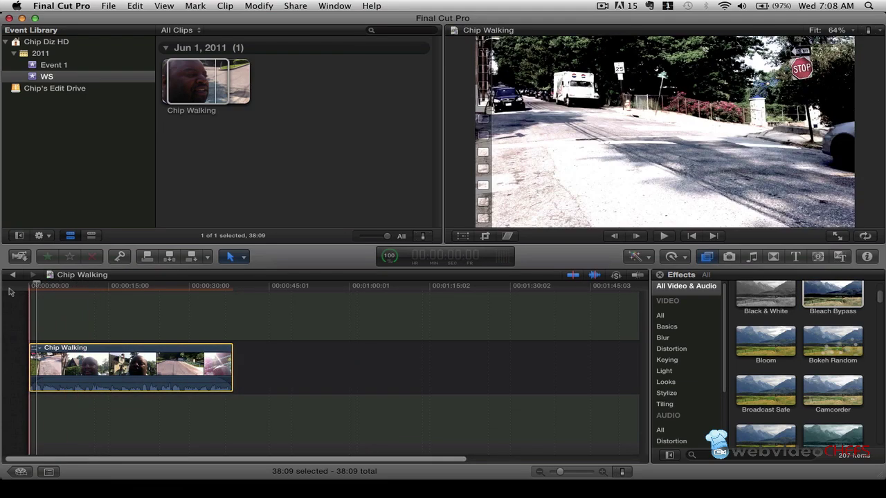
key("space")
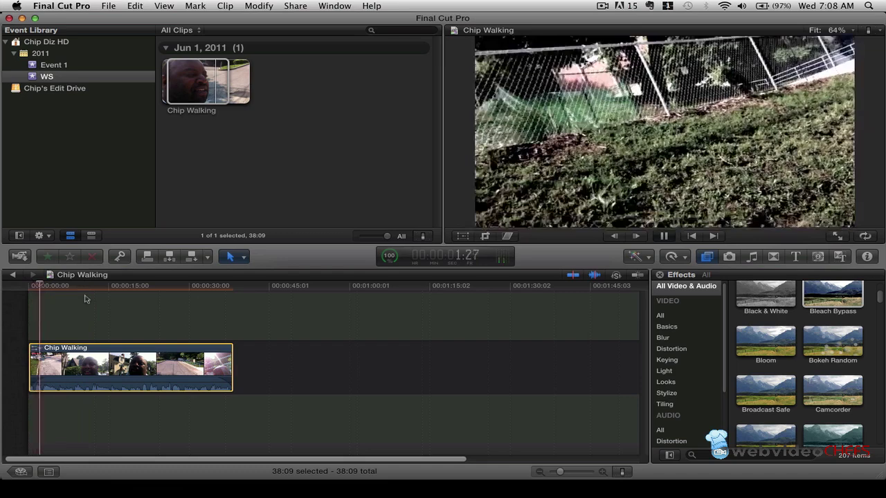
key("space")
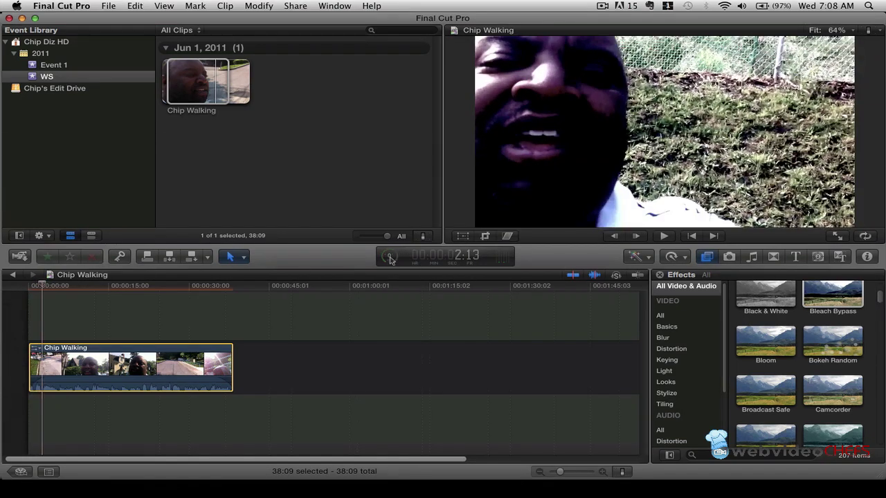
left_click(390, 258)
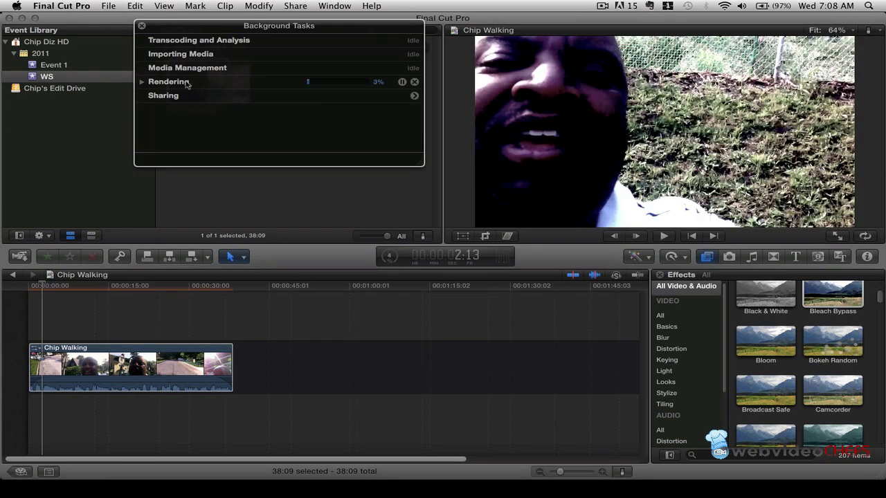
left_click(141, 81)
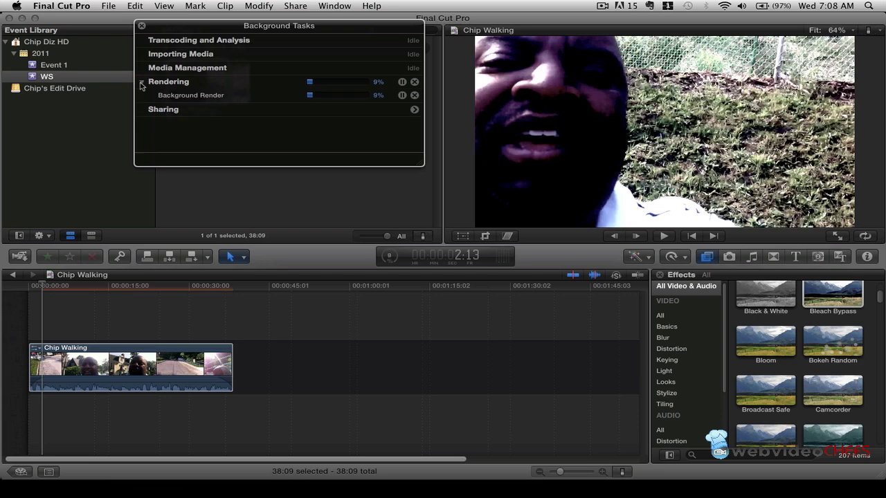
key("space")
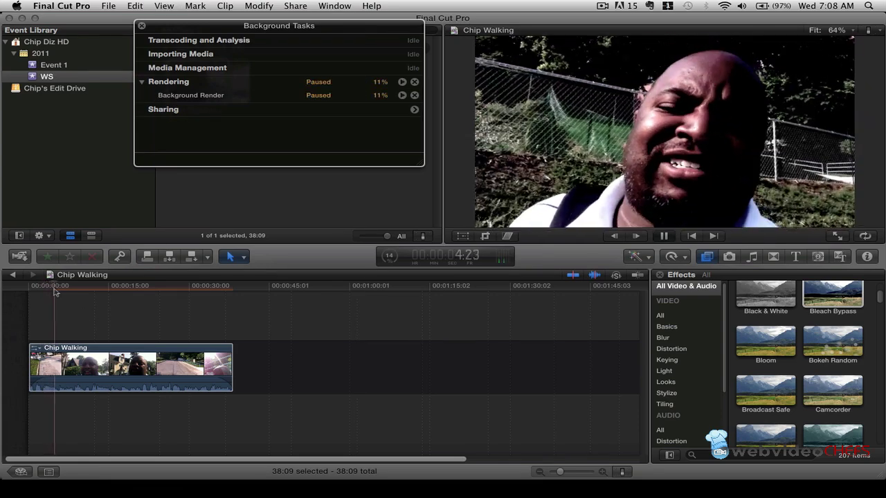
key("space")
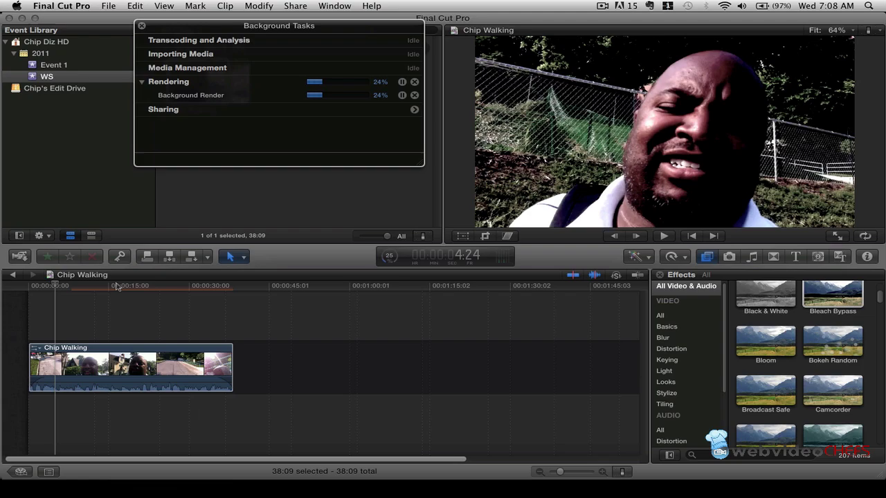
key("space")
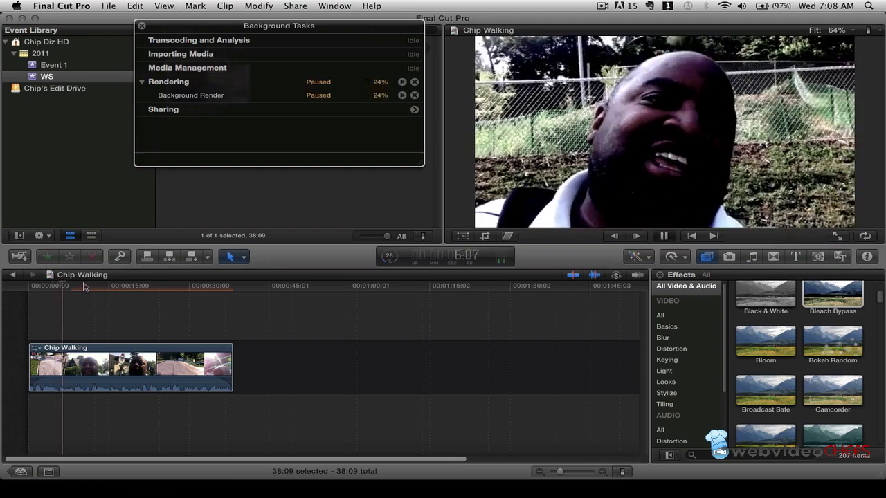
key("space")
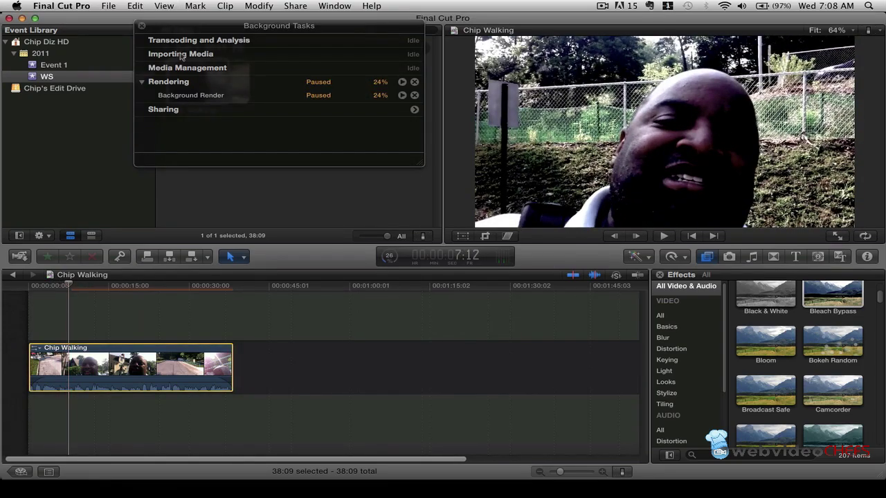
left_click(141, 29)
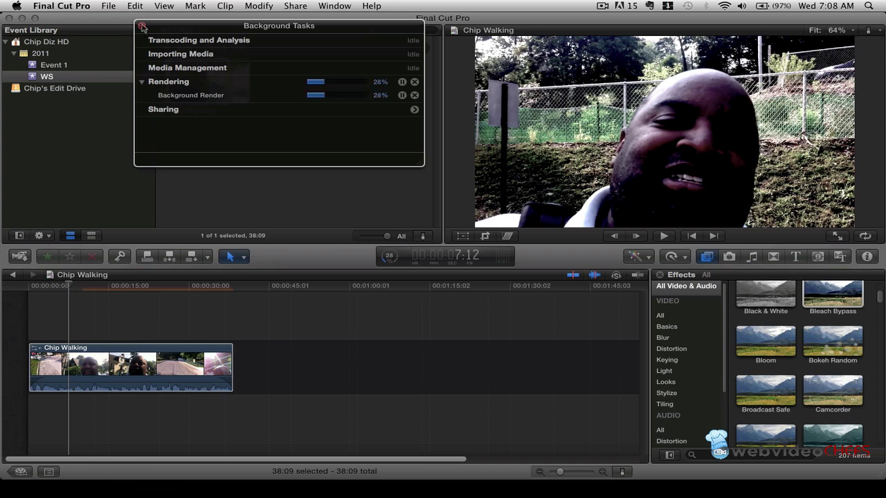
left_click(142, 25)
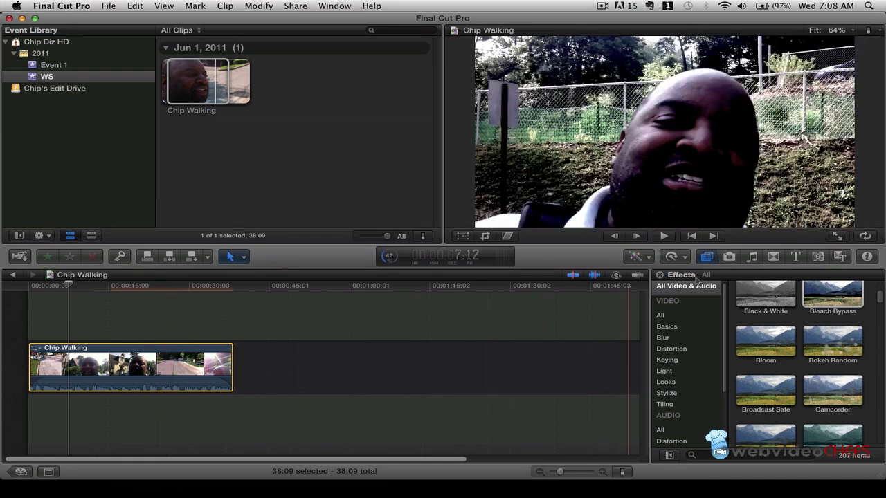
Place a Boogie Lights title above the Chip Walking clip and select it to show its settings.
left_click(794, 257)
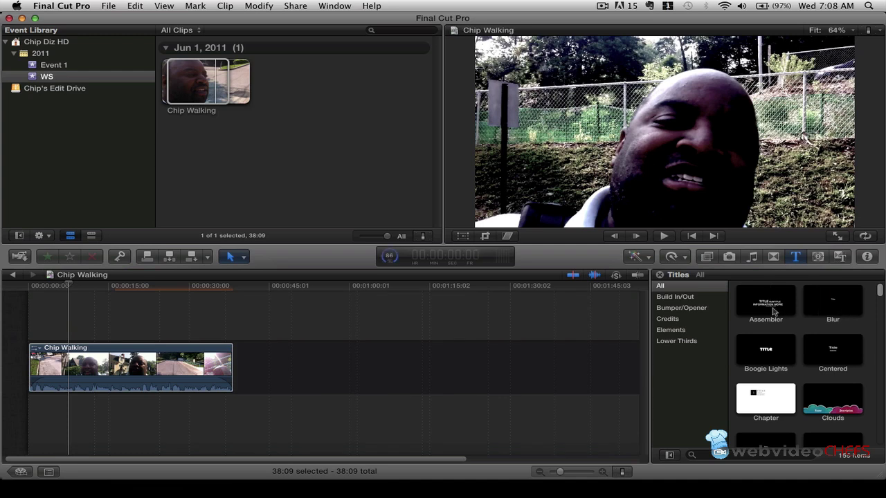
left_click(771, 310)
left_click(770, 352)
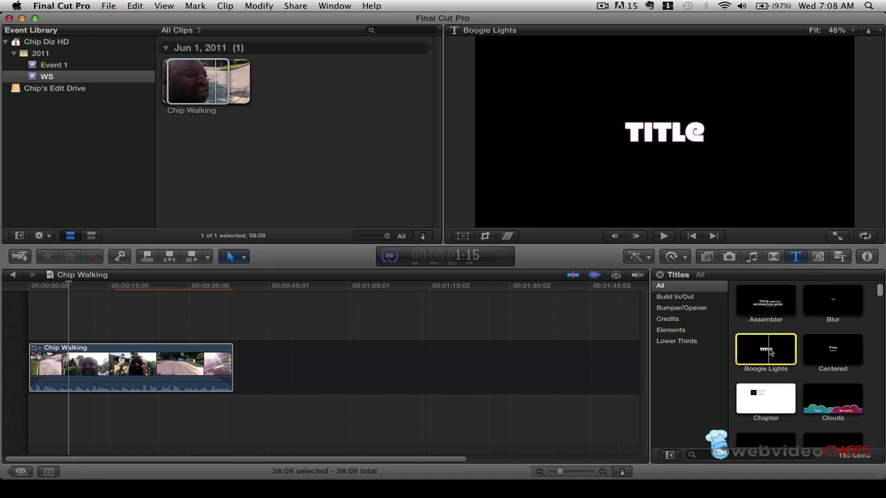
left_click_drag(770, 351, 71, 320)
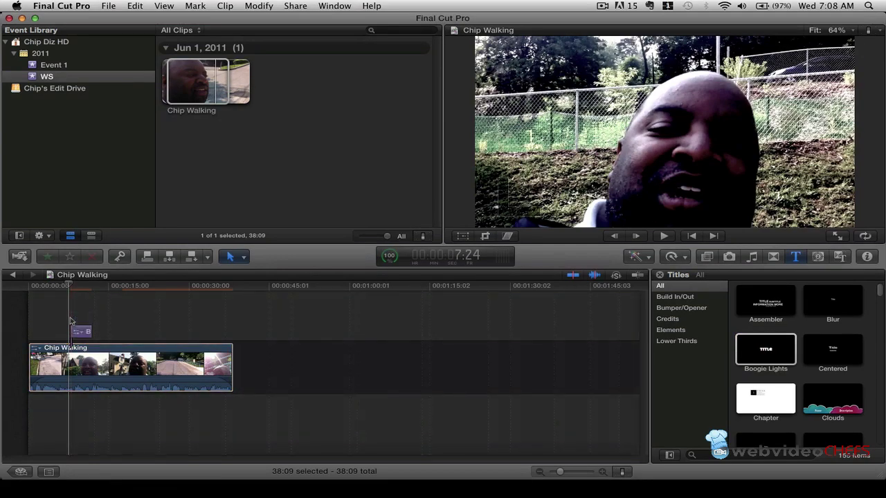
right_click(78, 332)
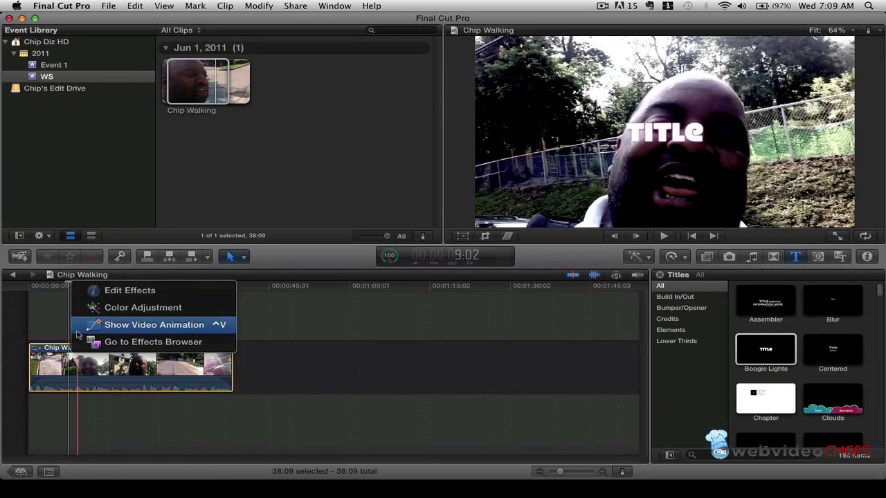
left_click(98, 296)
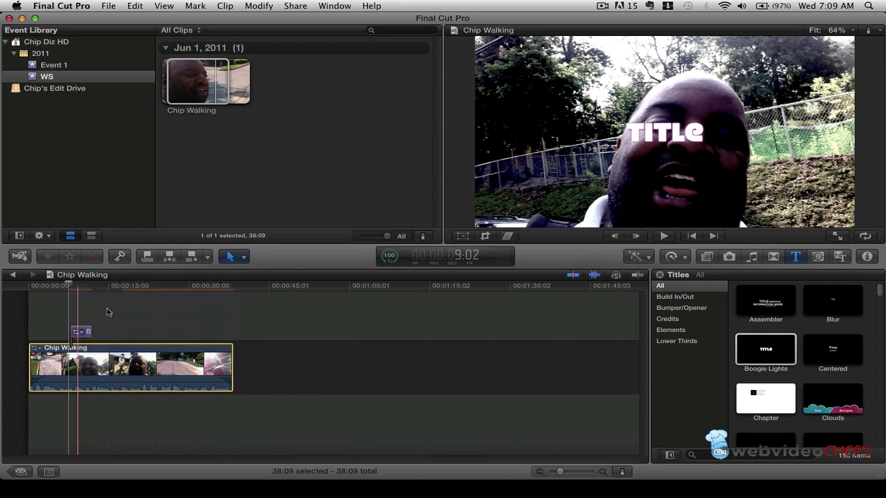
left_click(81, 332)
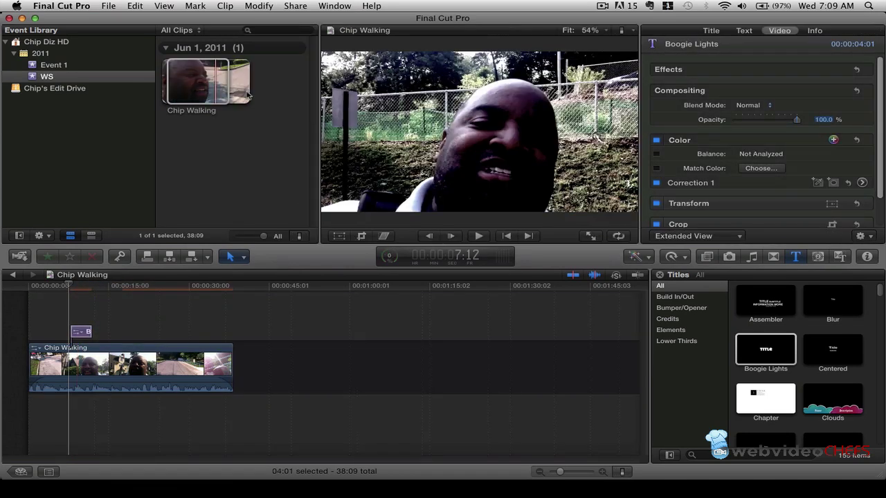
Preview the title, blade the Chip Walking clip at the playhead, and show the title's parameters.
key("space")
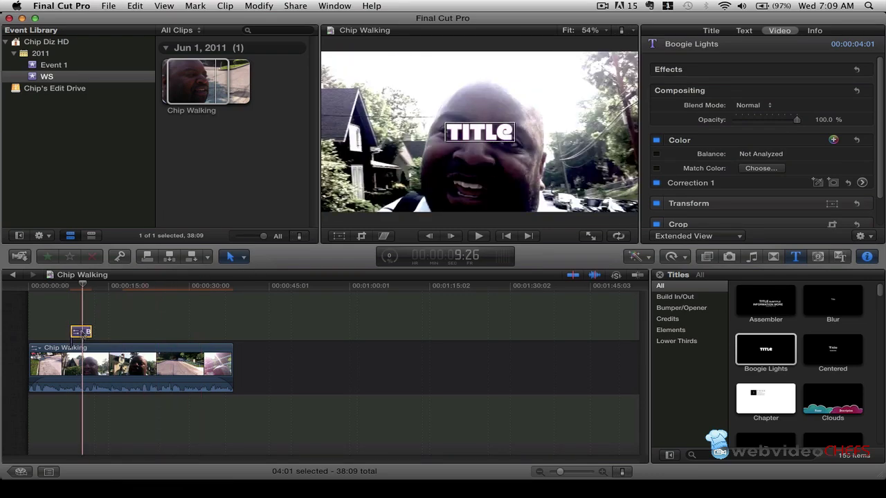
key("w")
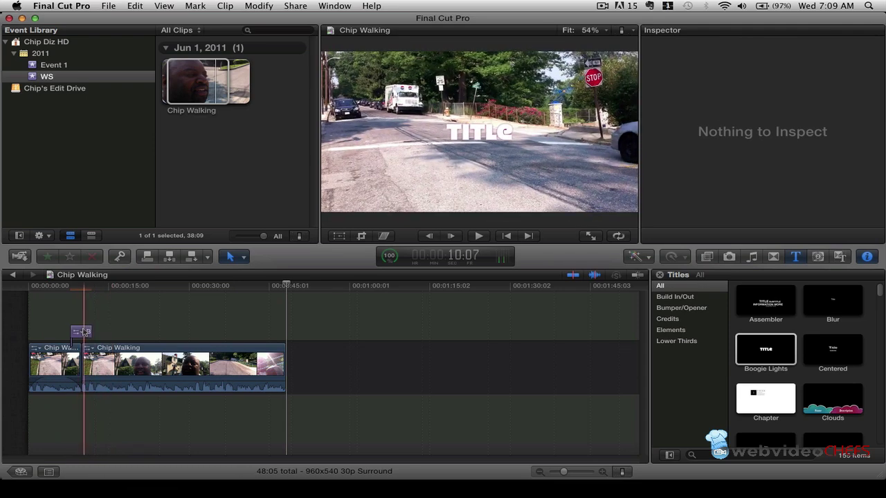
left_click(82, 332)
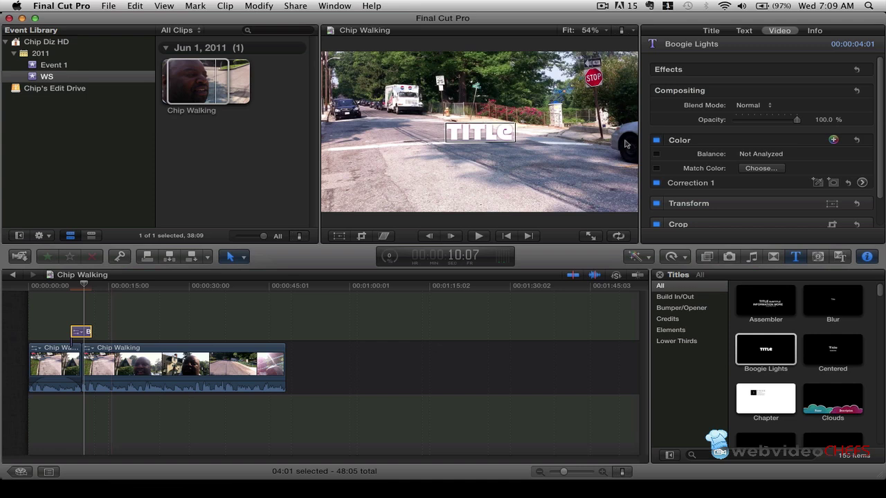
scroll(881, 95, "down", 2)
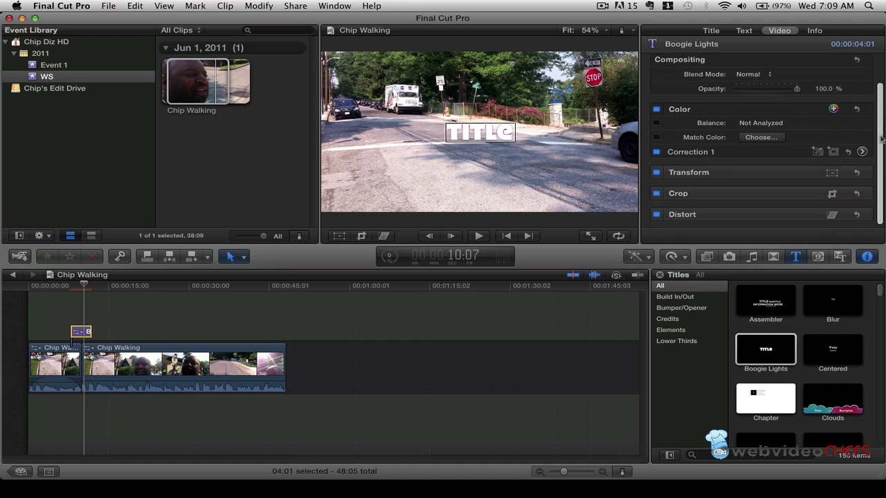
left_click(719, 32)
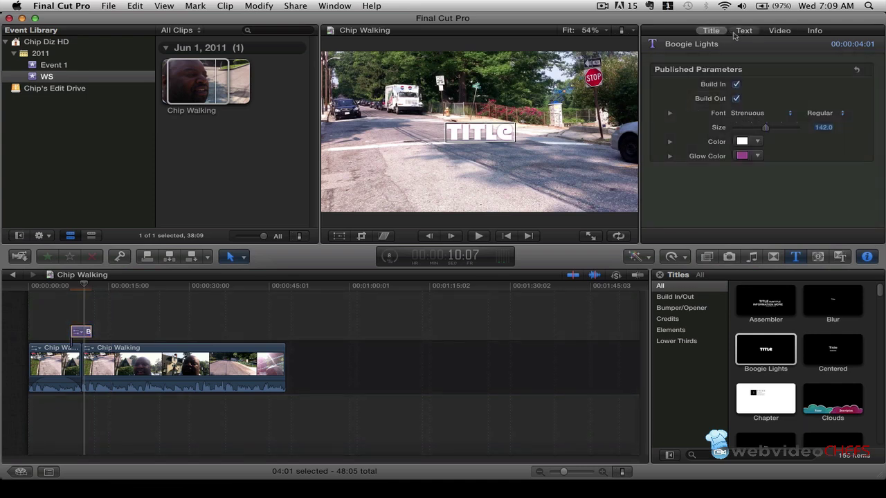
Replace the Boogie Lights title text with the presenter's full name.
left_click(744, 32)
right_click(726, 103)
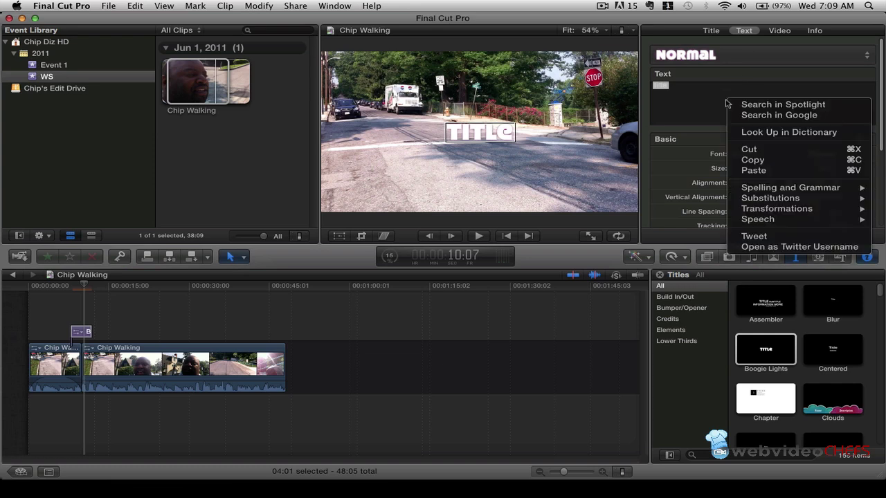
left_click(688, 95)
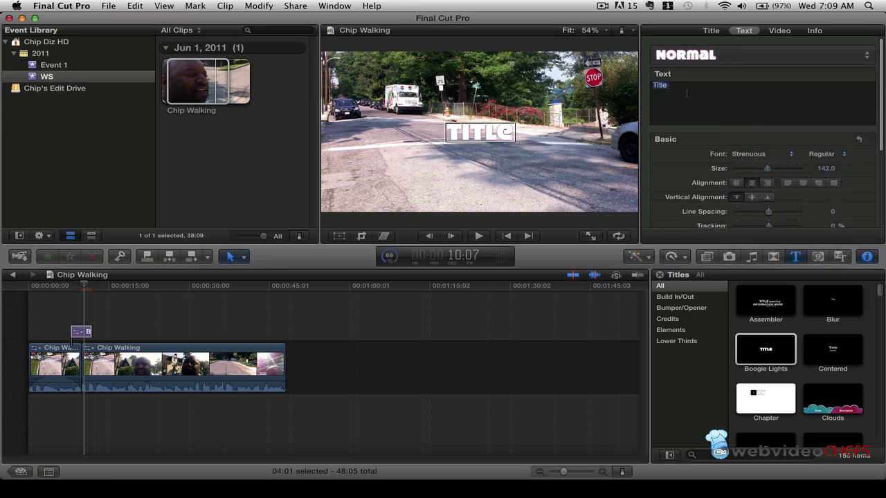
type("Chip Didi")
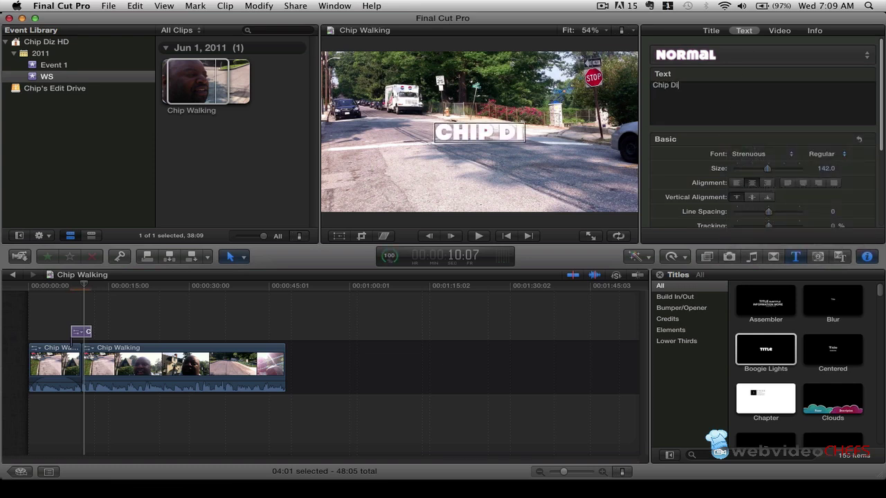
key("BackSpace")
key("BackSpace")
type("zard")
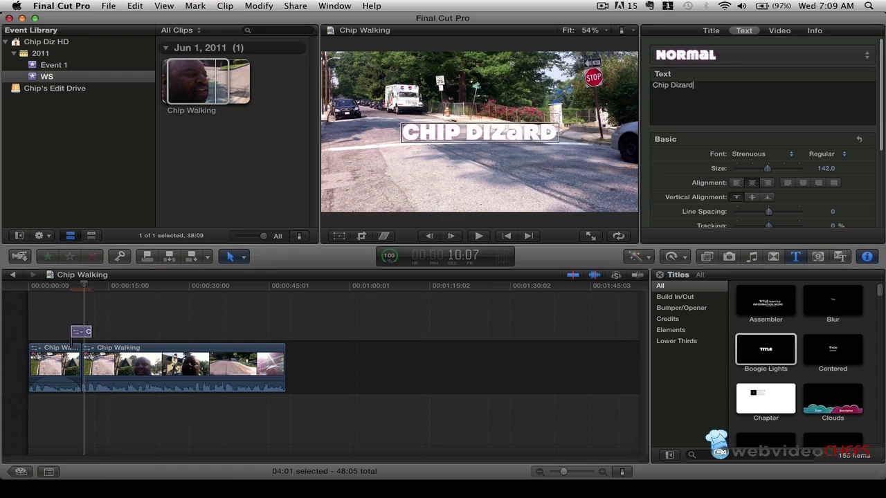
Move the title to the start of the timeline and play it from the beginning.
left_click_drag(81, 333, 40, 332)
key("Home")
key("space")
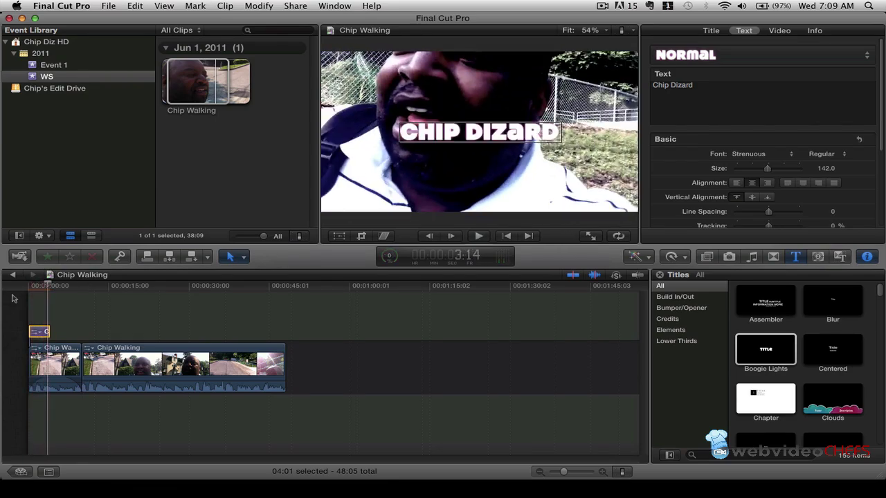
Stop playback and hide the Titles browser and Inspector to enlarge the viewer.
key("space")
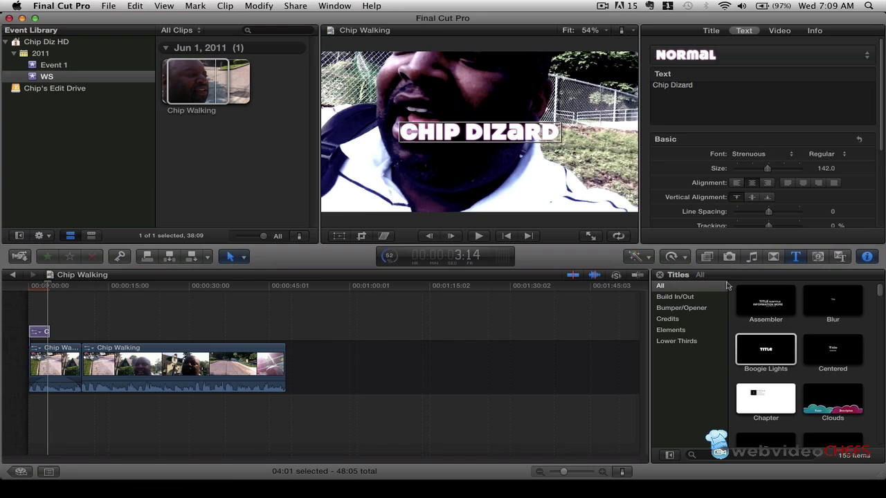
left_click(797, 258)
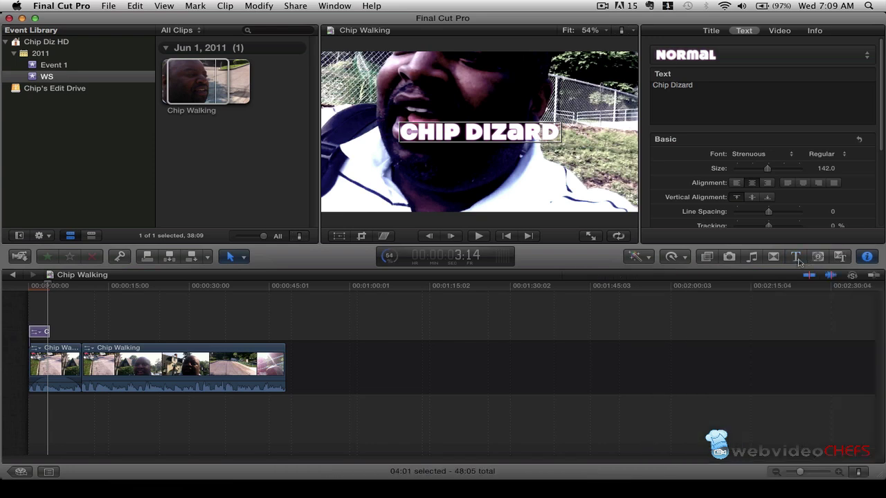
left_click(869, 261)
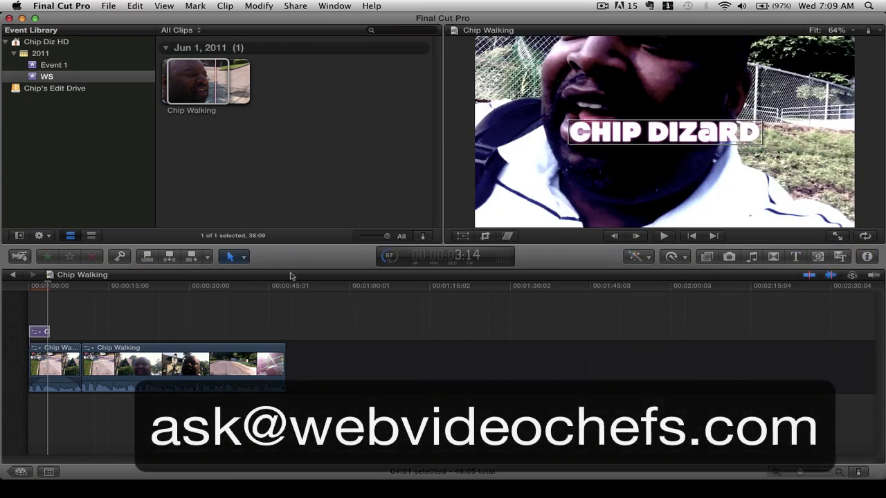